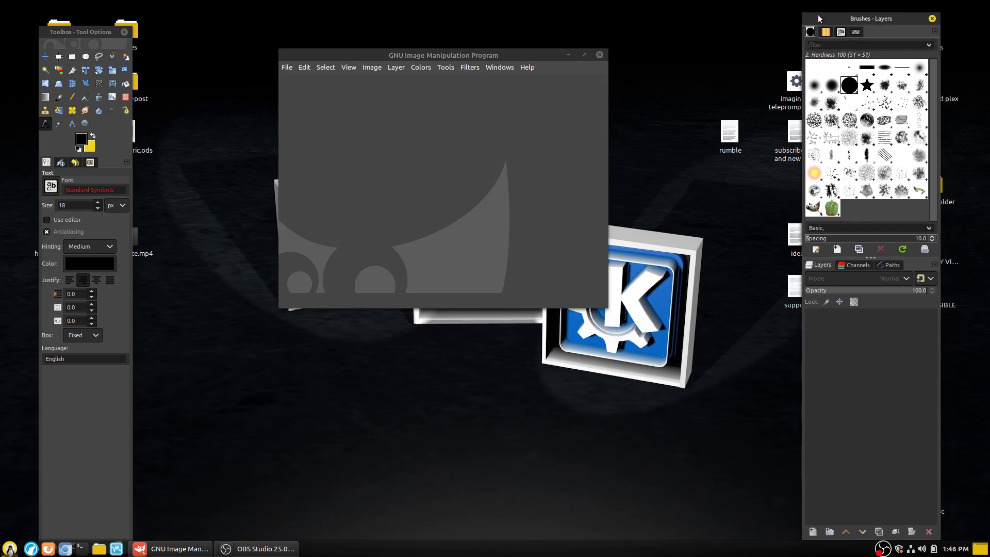
Switch the interface to single-window mode so the toolbox, image window and docks are combined.
{"action": "mouse_move", "coordinate": [556, 57]}
{"action": "left_mouse_down"}
{"action": "mouse_move", "coordinate": [500, 82]}
{"action": "mouse_move", "coordinate": [476, 51]}
{"action": "mouse_move", "coordinate": [407, 21]}
{"action": "left_mouse_up"}
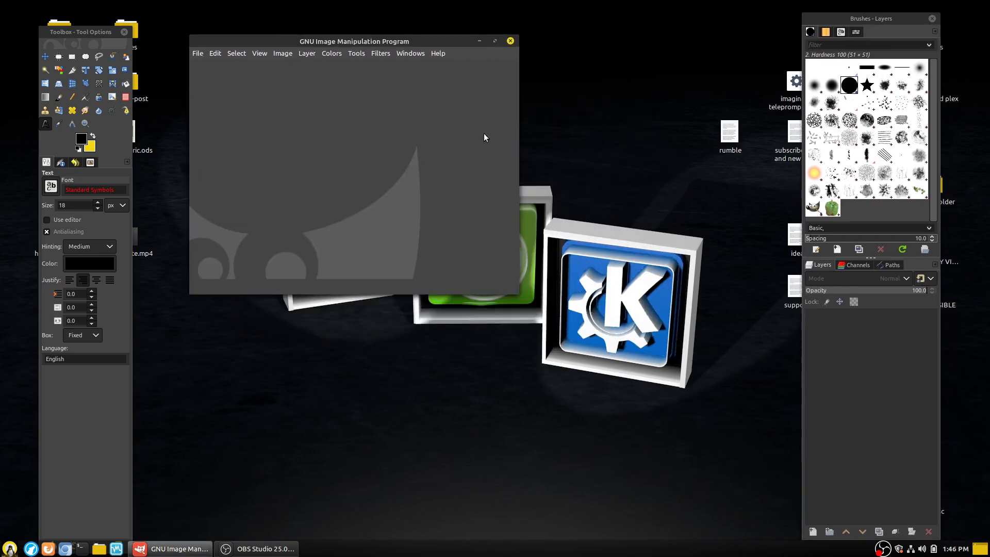
{"action": "left_click", "coordinate": [379, 53]}
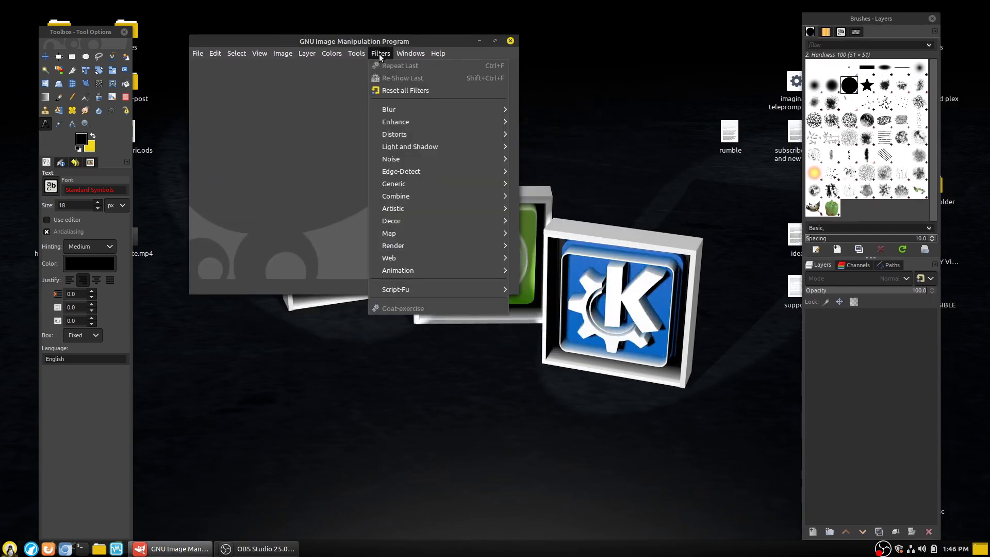
{"action": "mouse_move", "coordinate": [398, 54]}
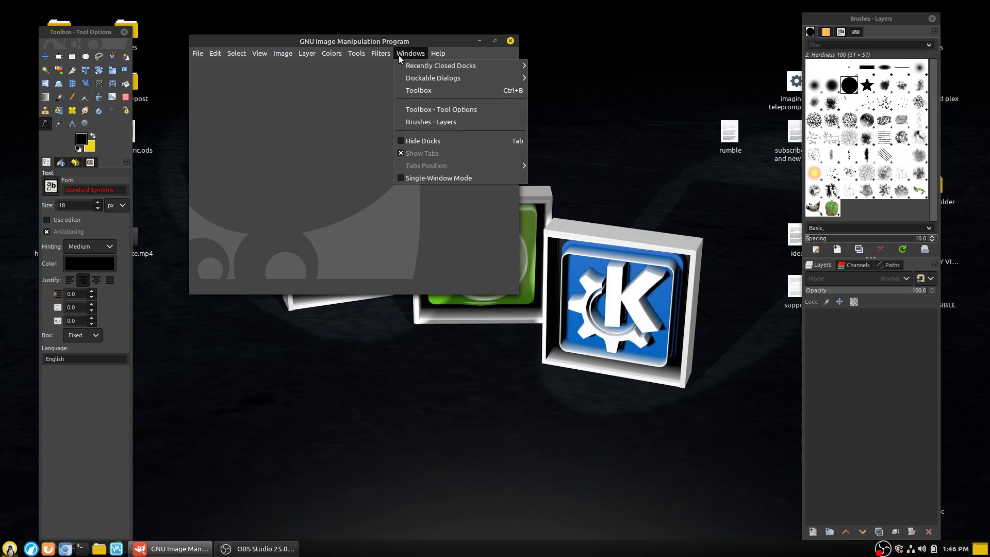
{"action": "left_click", "coordinate": [417, 177]}
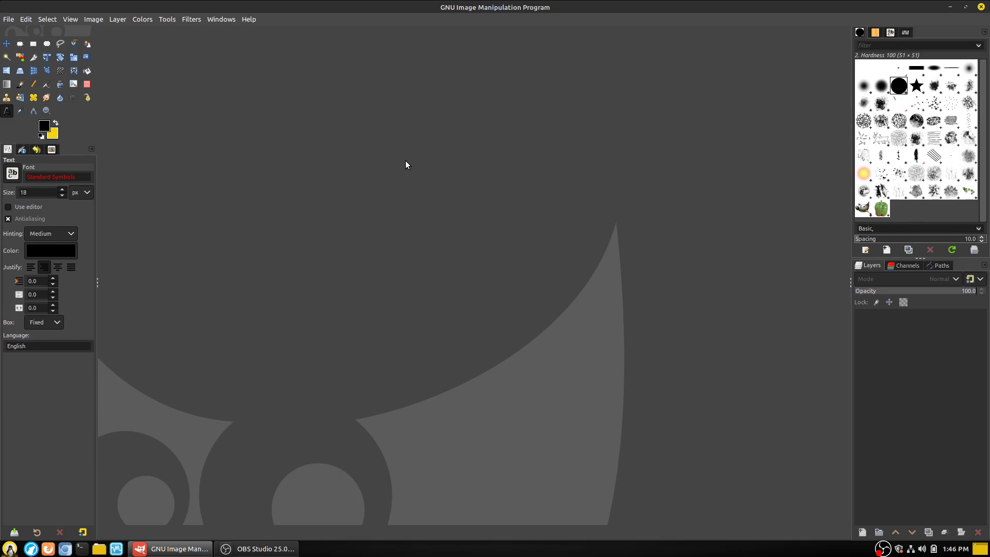
{"action": "left_click", "coordinate": [230, 18]}
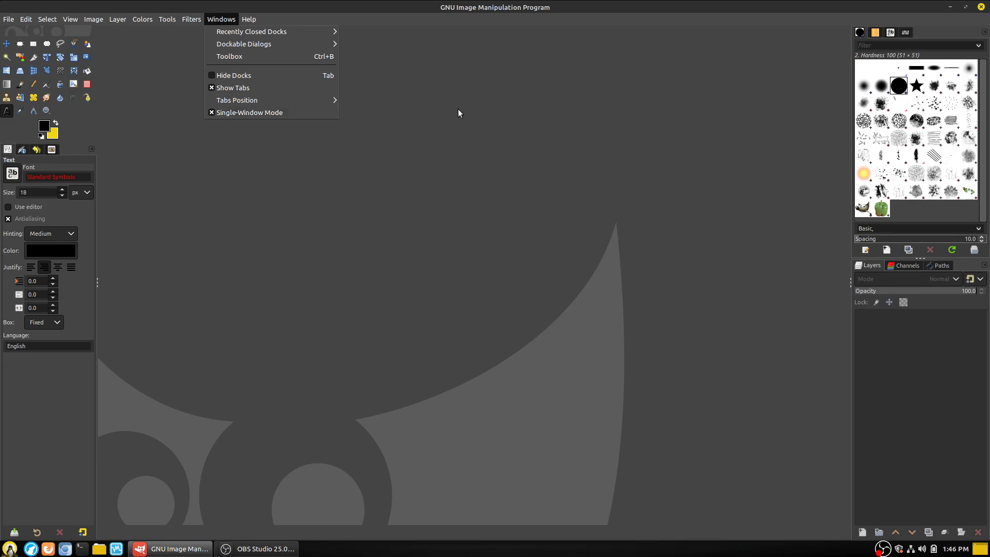
{"action": "left_click", "coordinate": [591, 195]}
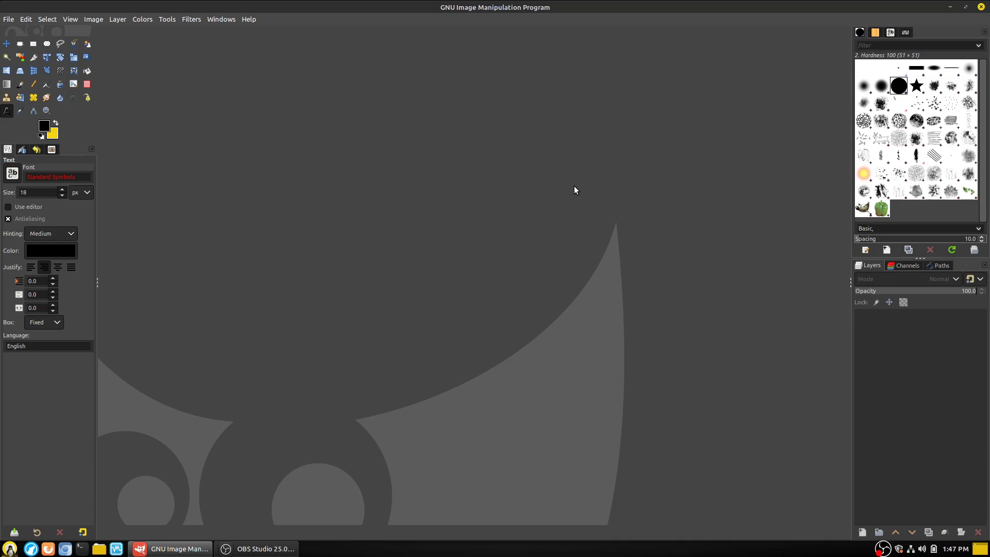
Open the Preferences and show the Interface settings.
{"action": "left_click", "coordinate": [51, 19]}
{"action": "mouse_move", "coordinate": [70, 22]}
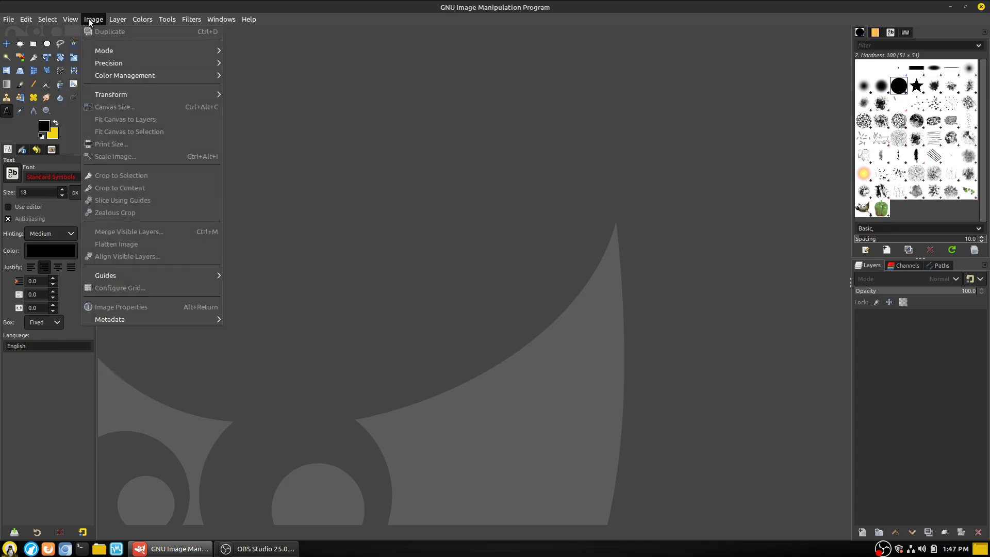
{"action": "mouse_move", "coordinate": [21, 20]}
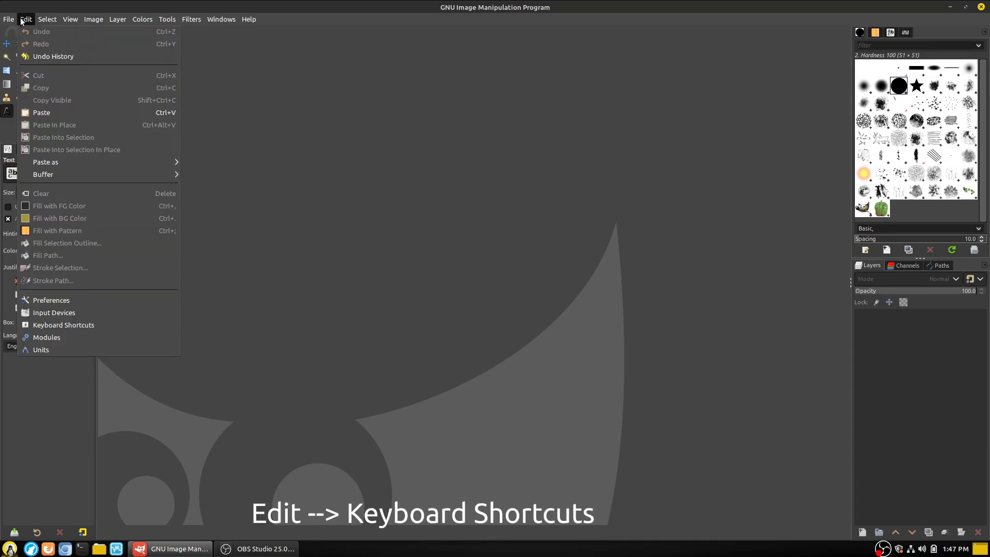
{"action": "left_click", "coordinate": [58, 300]}
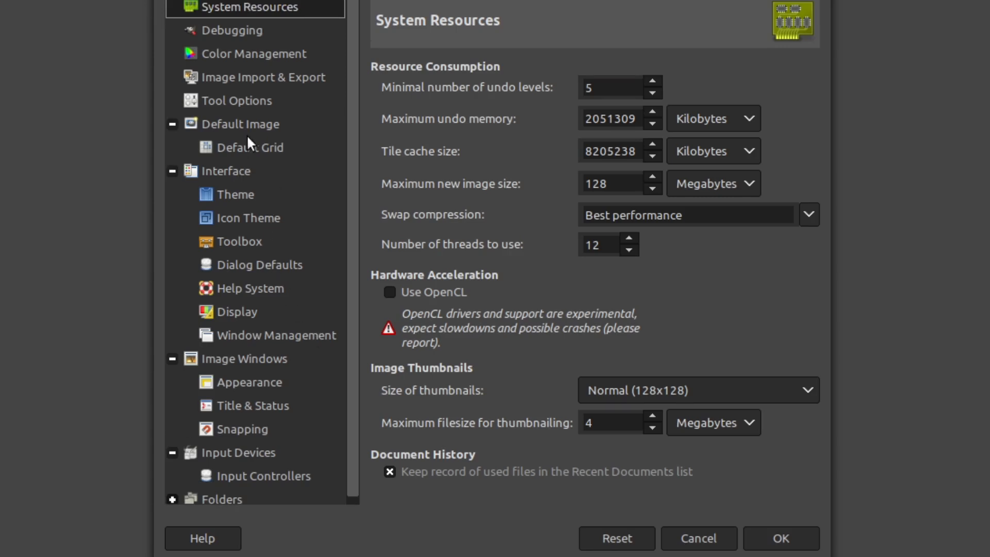
{"action": "left_click", "coordinate": [239, 170]}
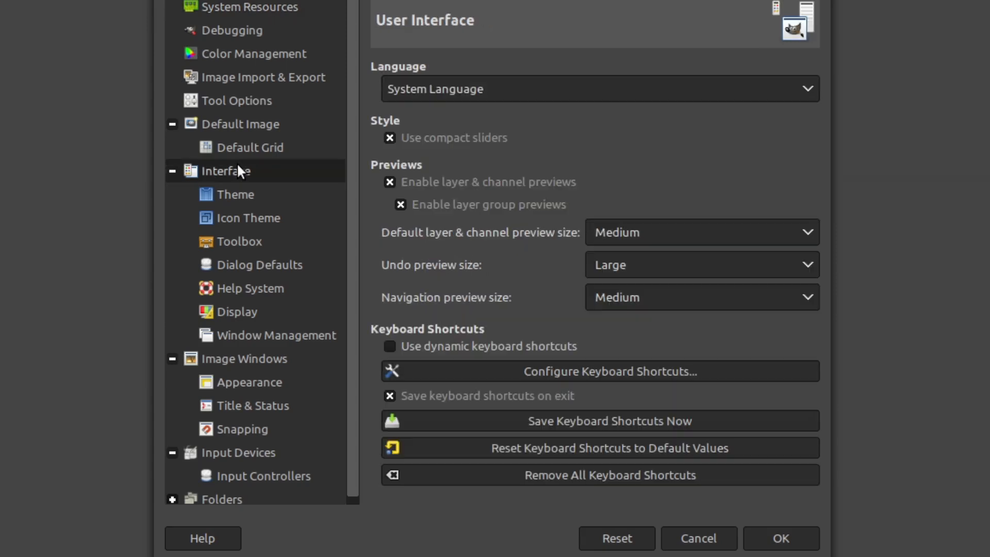
Try the Gray, Light and System interface themes, and return to the Dark theme.
{"action": "left_click", "coordinate": [238, 199]}
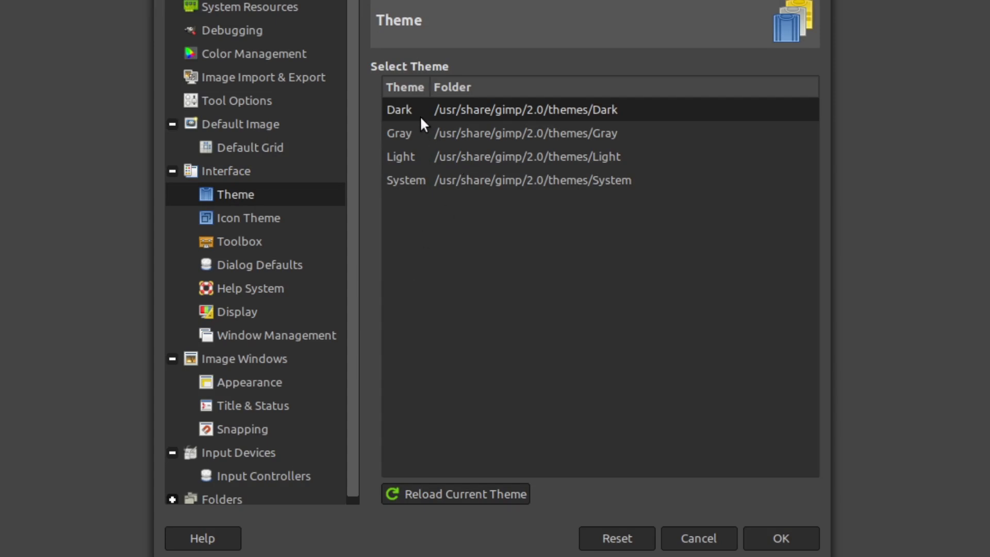
{"action": "left_click", "coordinate": [413, 134]}
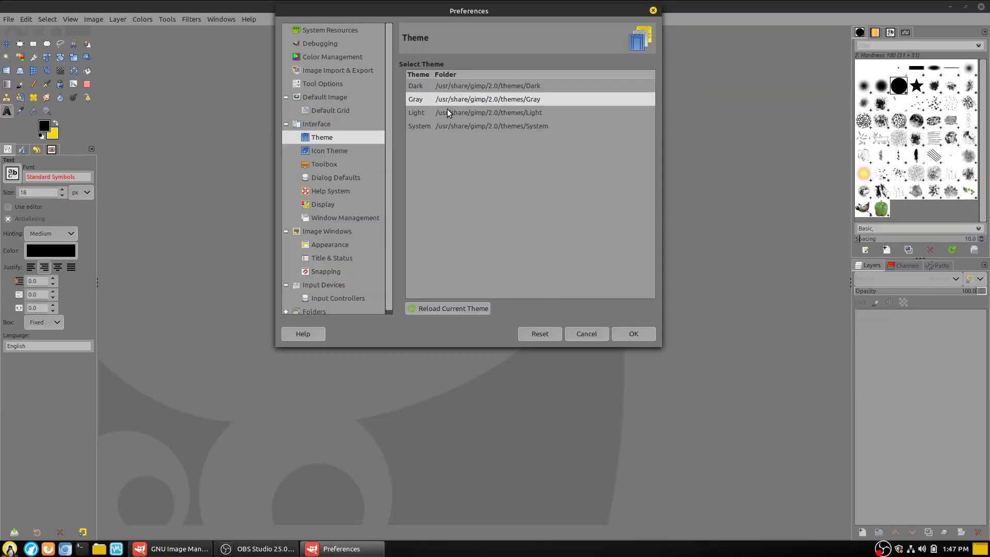
{"action": "left_click", "coordinate": [452, 113]}
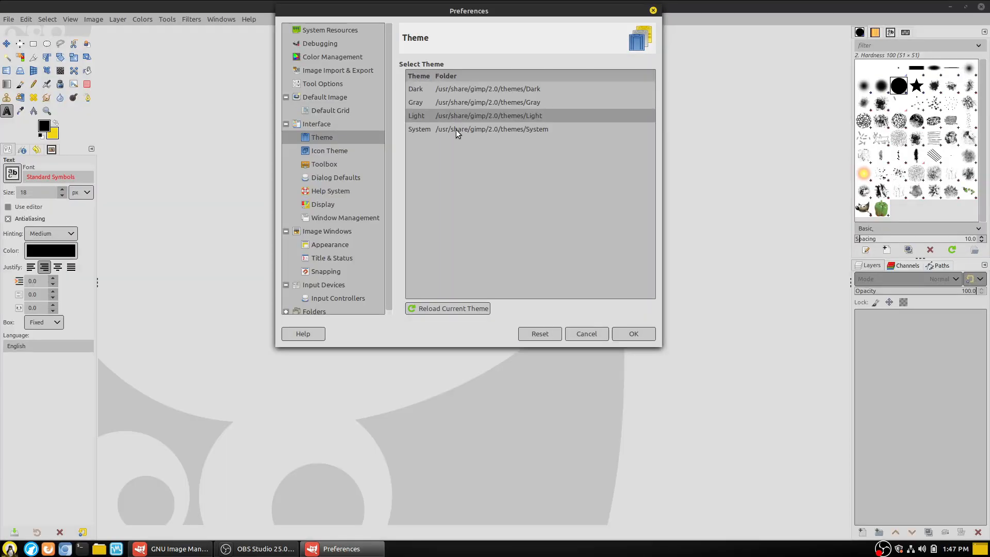
{"action": "left_click", "coordinate": [457, 129]}
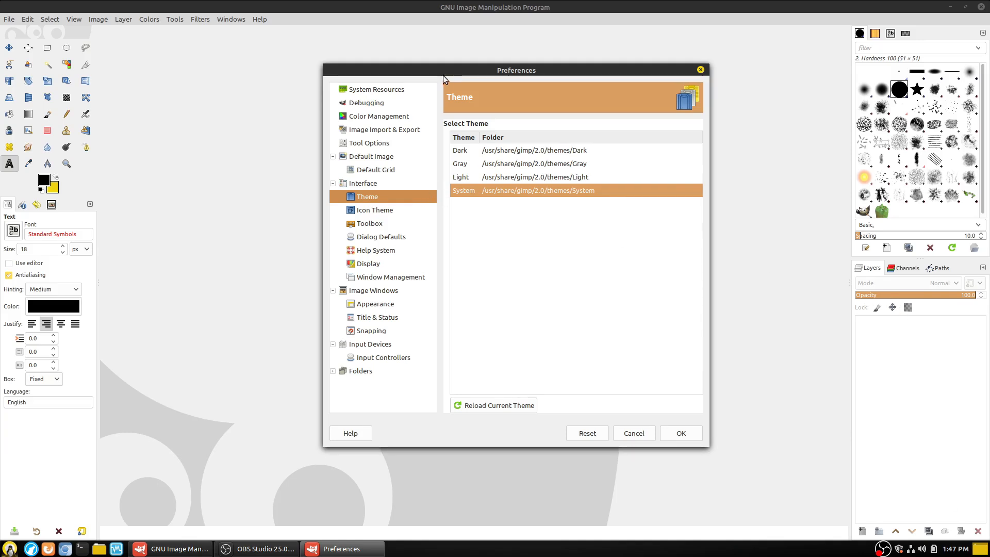
{"action": "left_click", "coordinate": [542, 154]}
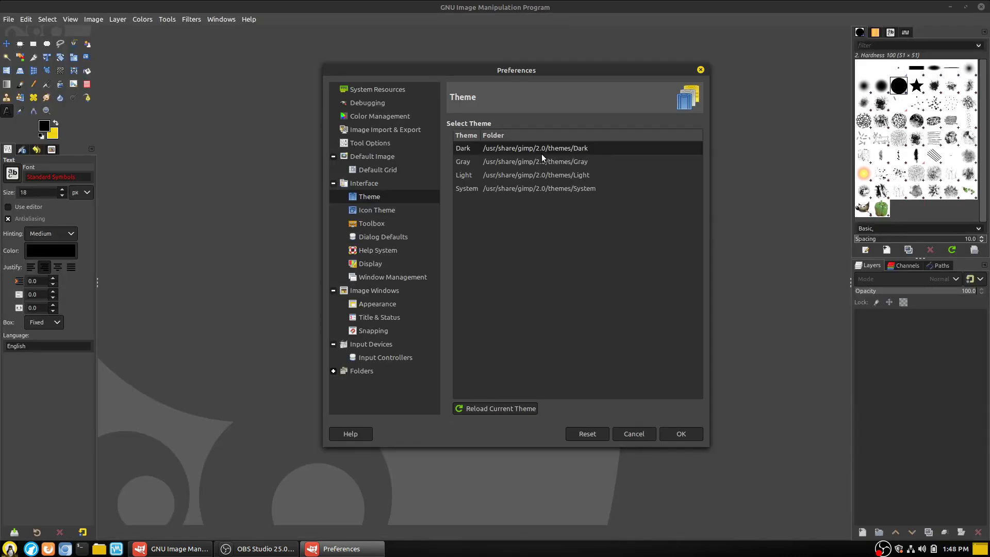
Preview the Color, Legacy, Symbolic, Symbolic-High-Contrast, Symbolic-Inverted and Symbolic-Inverted-High-Contrast icon themes in turn.
{"action": "left_click", "coordinate": [378, 215]}
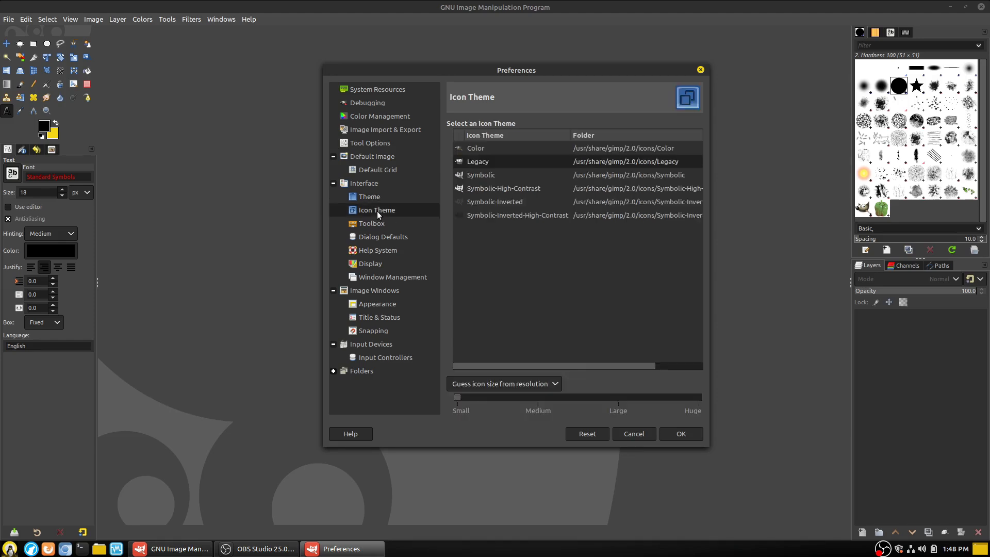
{"action": "left_click", "coordinate": [490, 147]}
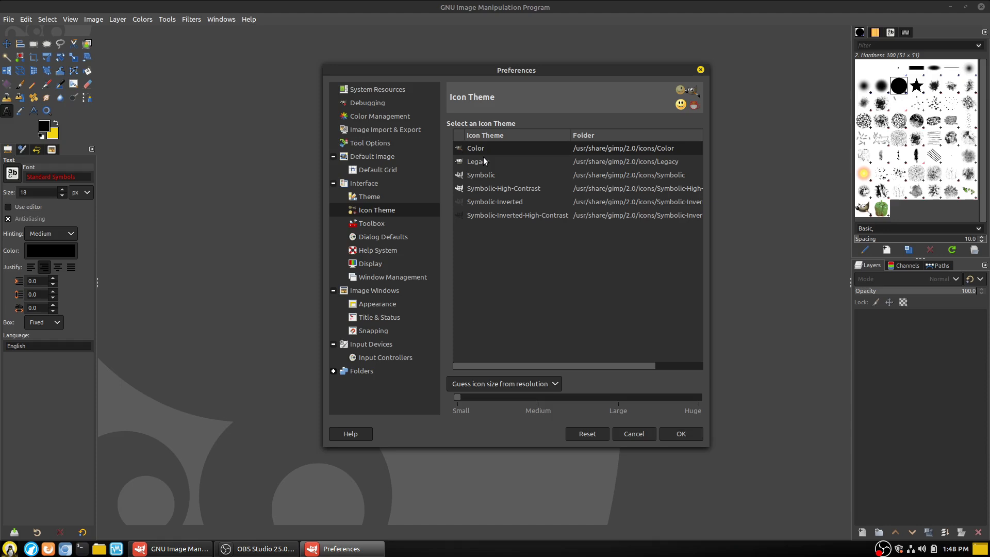
{"action": "left_click", "coordinate": [484, 157]}
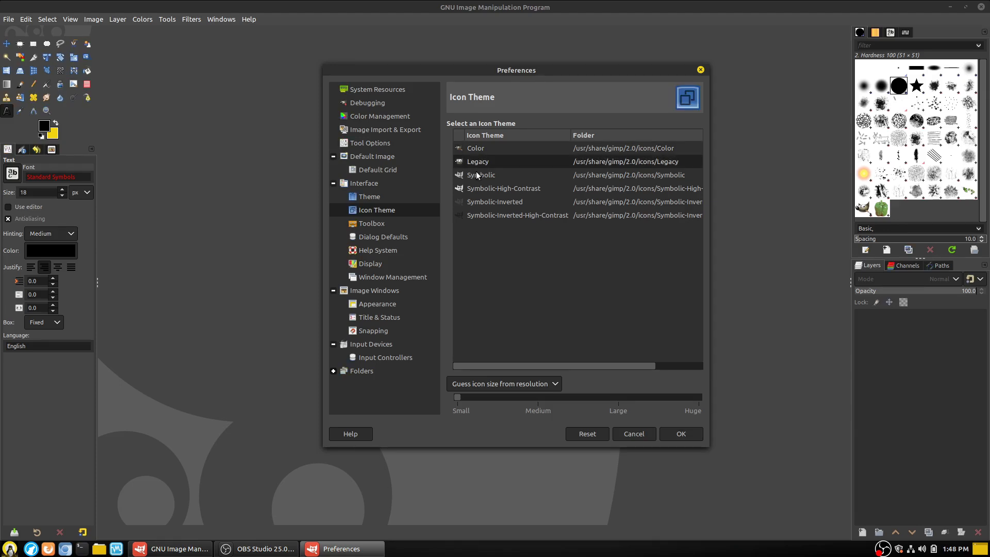
{"action": "key", "text": "Down"}
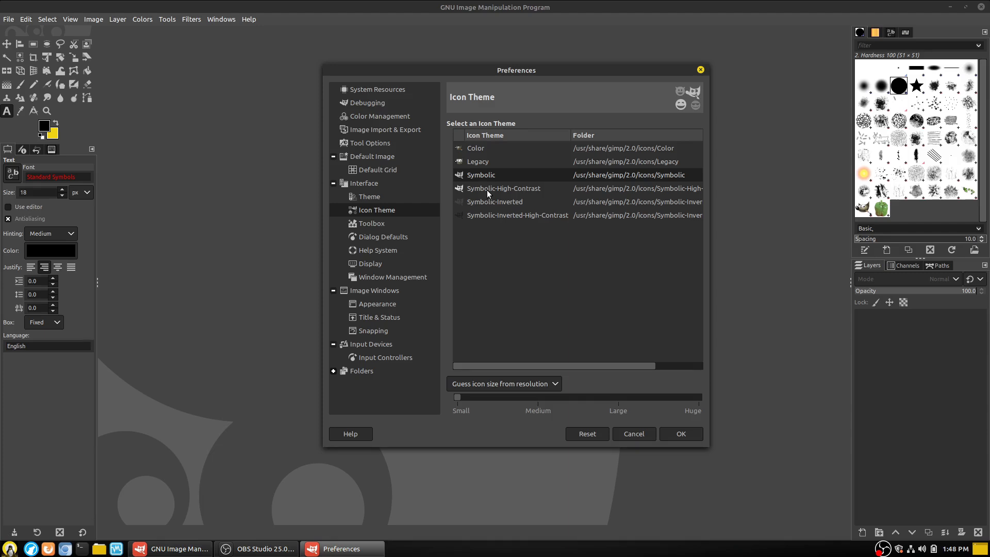
{"action": "key", "text": "Down"}
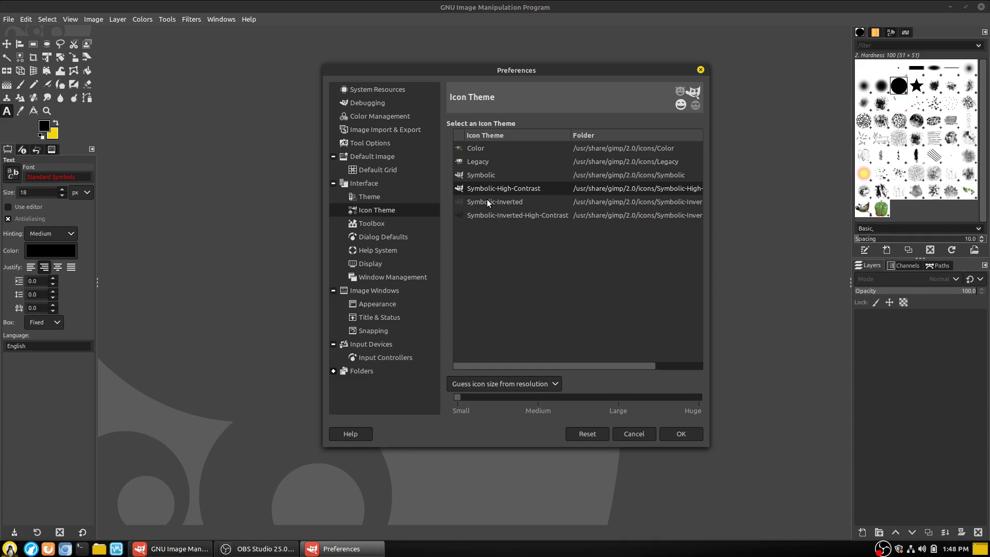
{"action": "key", "text": "Down"}
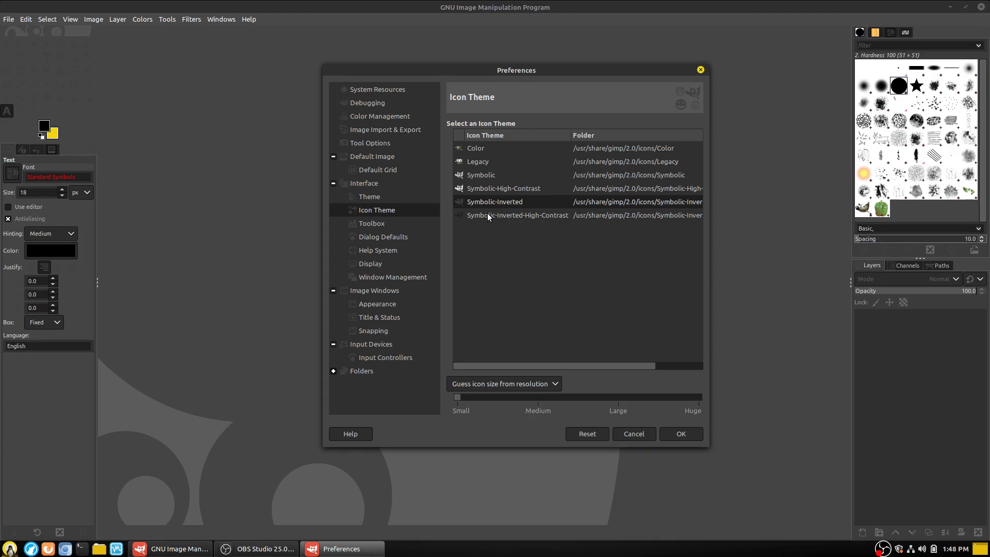
{"action": "key", "text": "Down"}
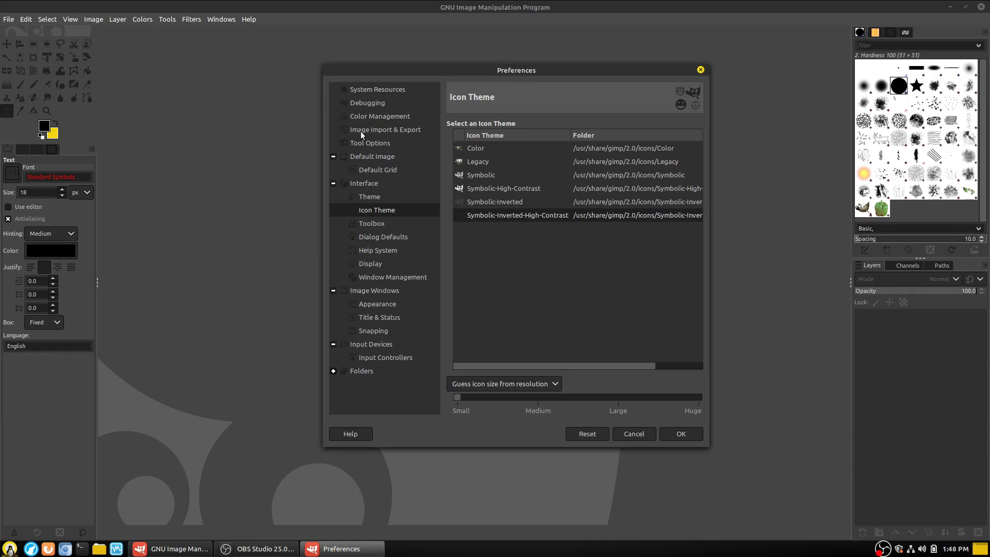
Try the Gray interface theme combined with the Symbolic-Inverted icon theme.
{"action": "left_click", "coordinate": [369, 196]}
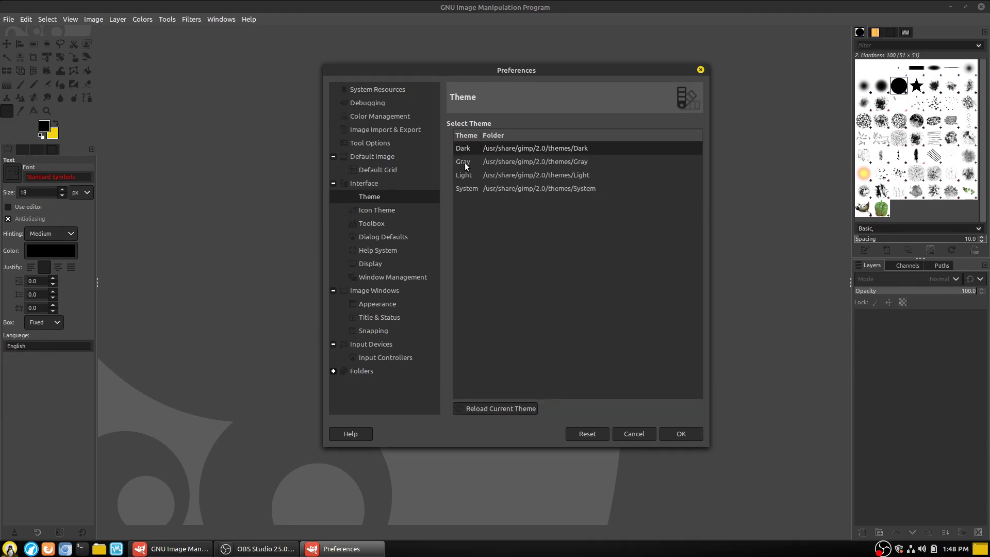
{"action": "key", "text": "Down"}
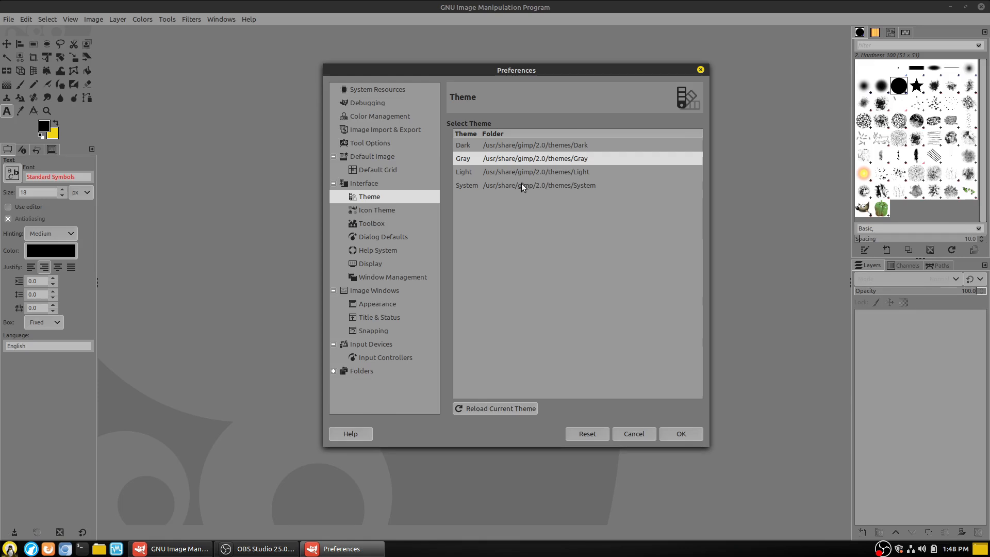
{"action": "left_click", "coordinate": [384, 210]}
{"action": "left_click", "coordinate": [480, 199]}
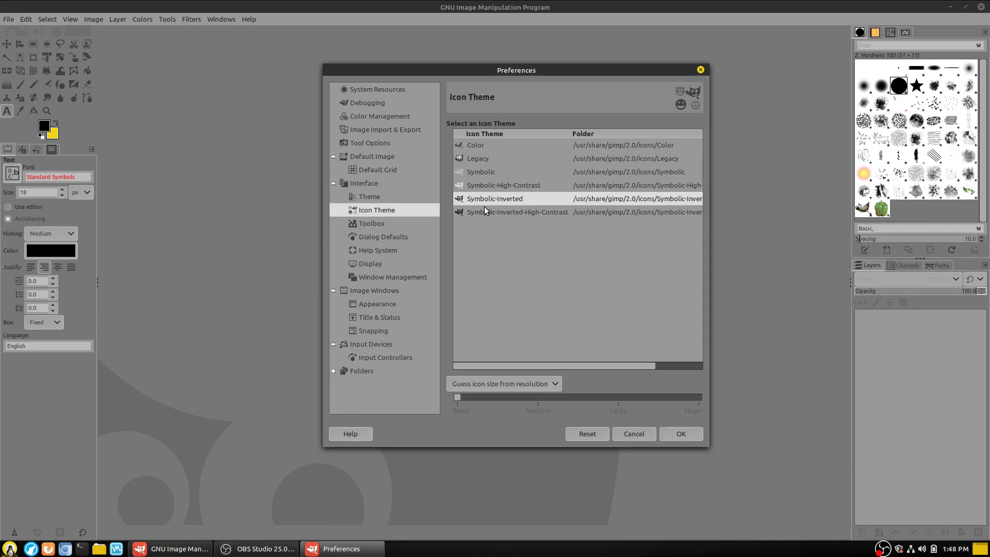
Try the Light interface theme with the Symbolic-Inverted-High-Contrast and Symbolic-Inverted icon themes.
{"action": "left_click", "coordinate": [373, 197]}
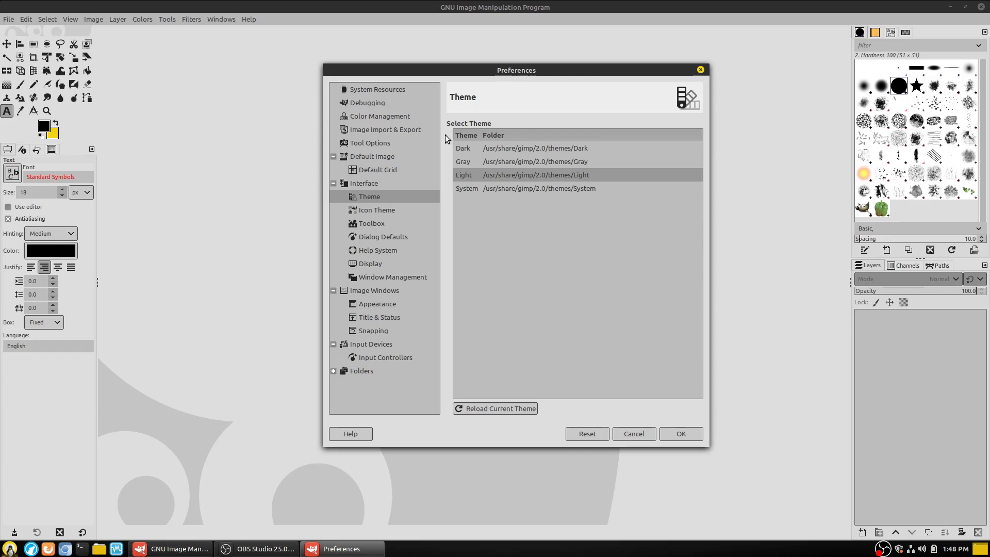
{"action": "left_click", "coordinate": [381, 209]}
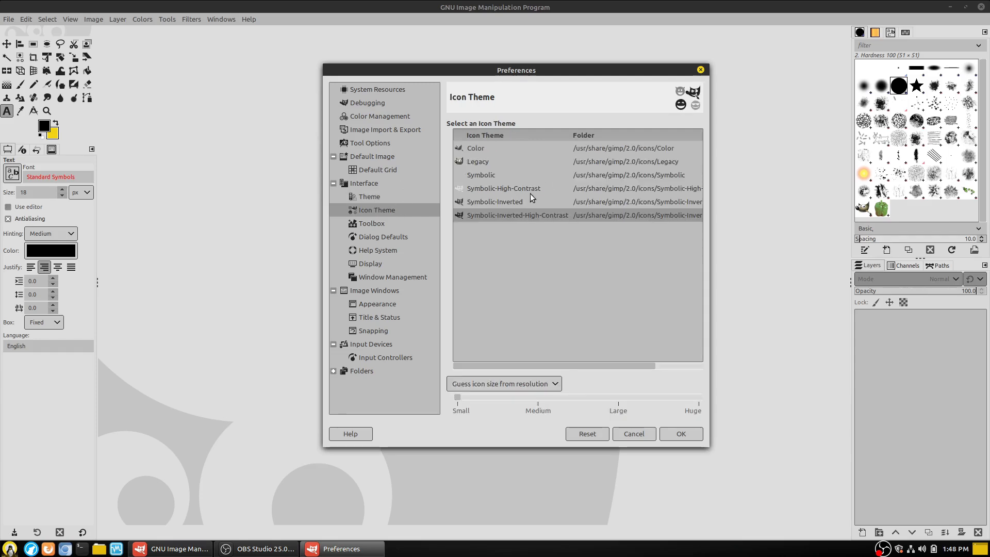
{"action": "left_click", "coordinate": [508, 198]}
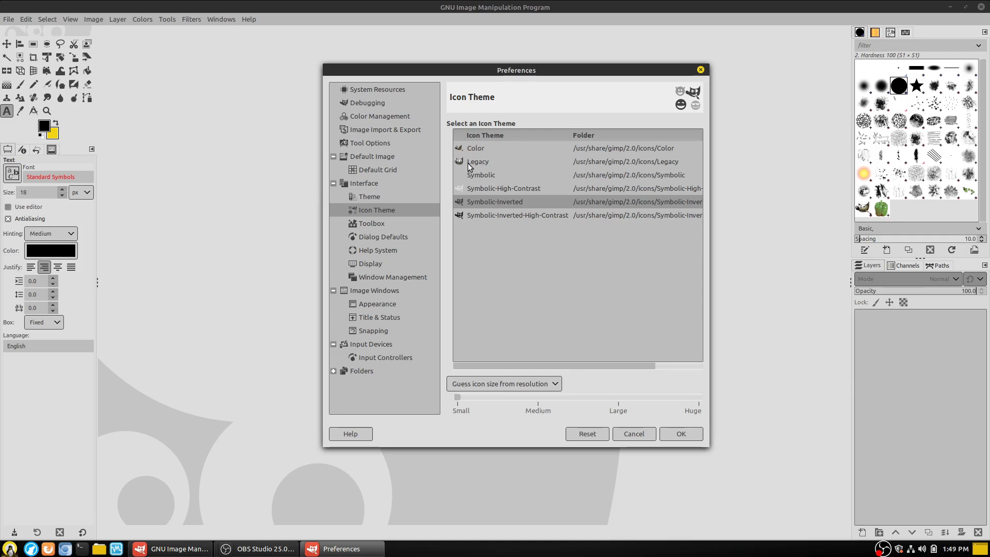
Set the icon theme to Legacy and the interface theme to Dark.
{"action": "left_click", "coordinate": [520, 161]}
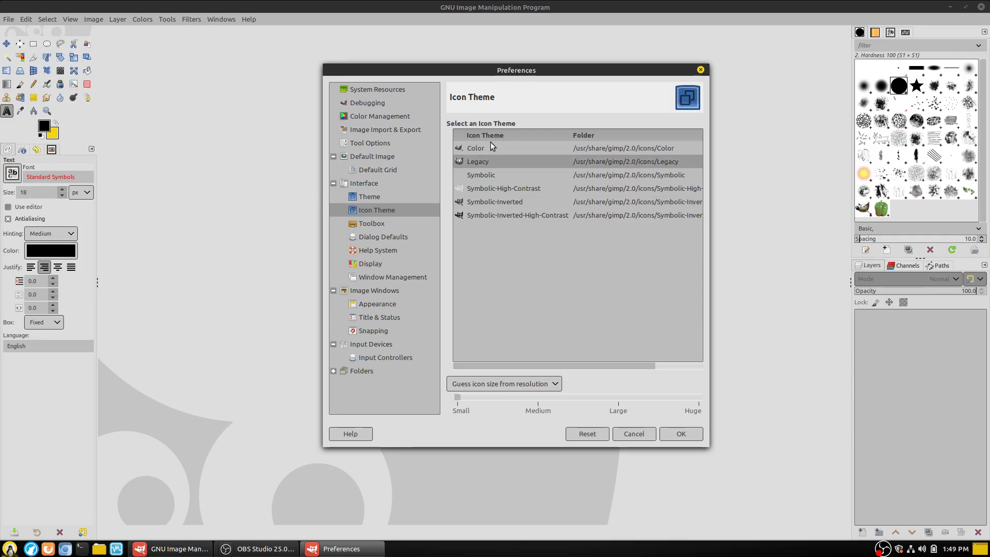
{"action": "left_click", "coordinate": [368, 197]}
{"action": "left_click", "coordinate": [460, 148]}
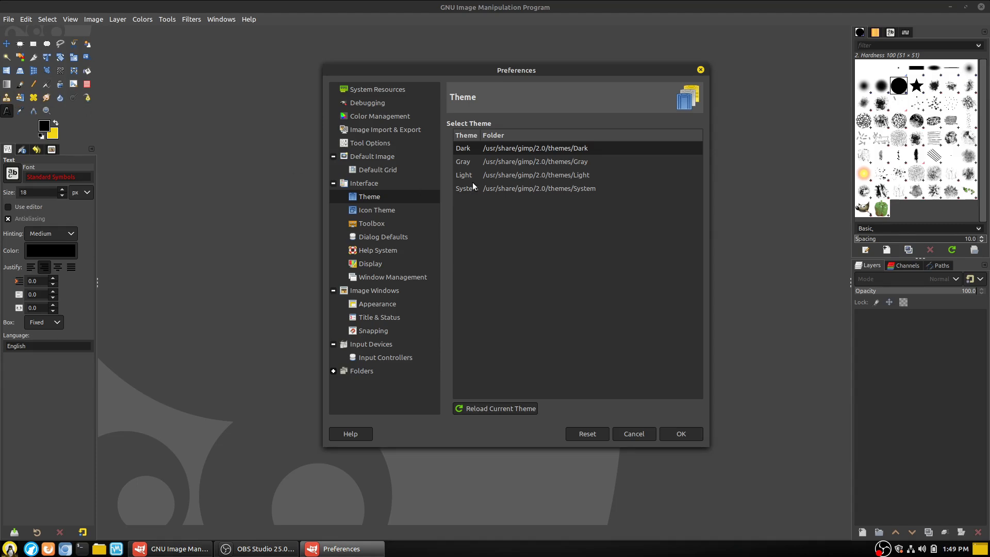
Enable the use of tool groups in the Toolbox preferences.
{"action": "left_click", "coordinate": [365, 145]}
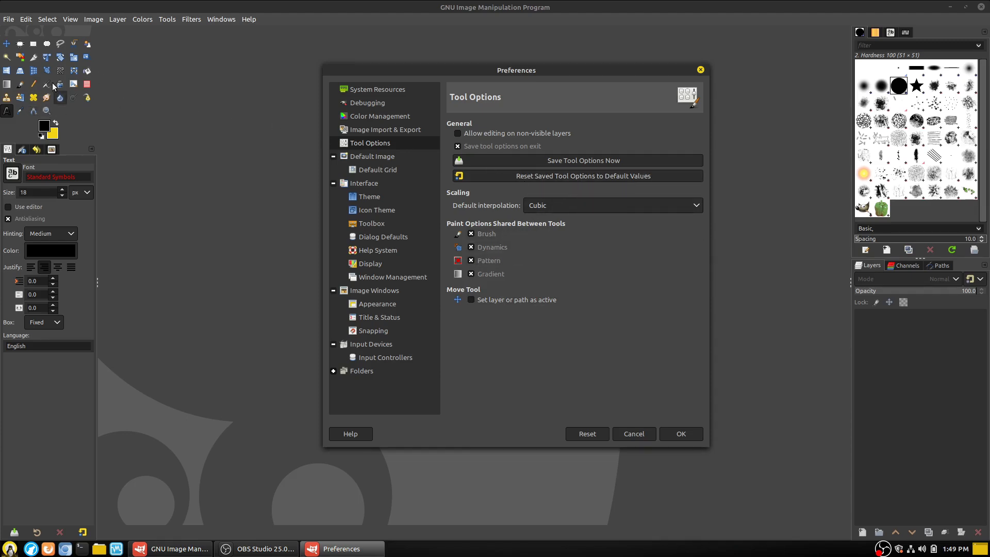
{"action": "left_click", "coordinate": [379, 156]}
{"action": "left_click", "coordinate": [379, 169]}
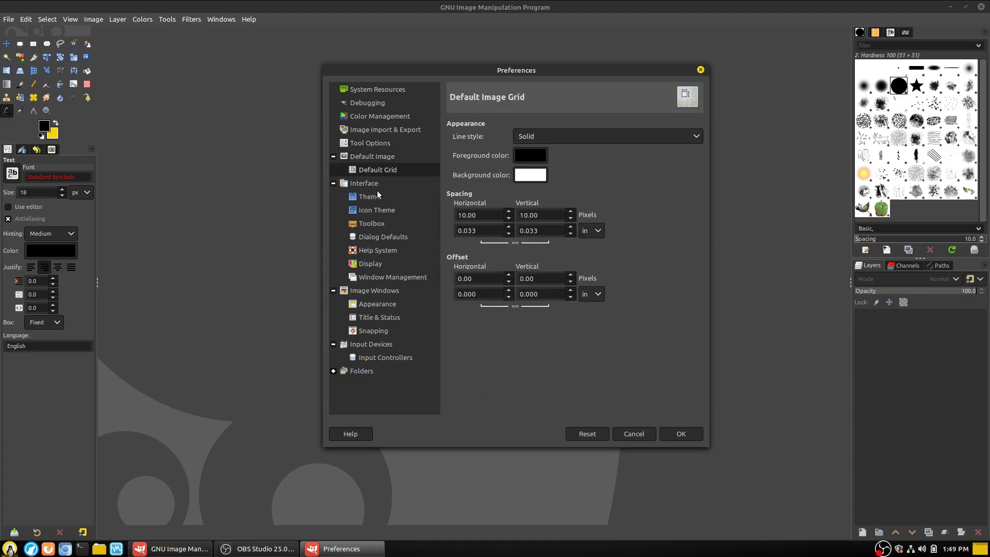
{"action": "left_click", "coordinate": [380, 223]}
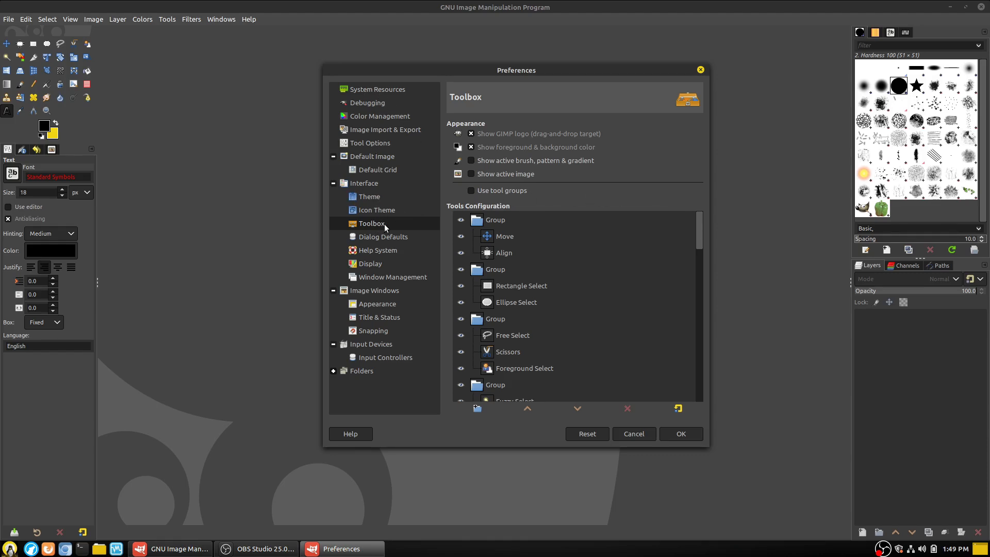
{"action": "left_click", "coordinate": [473, 191]}
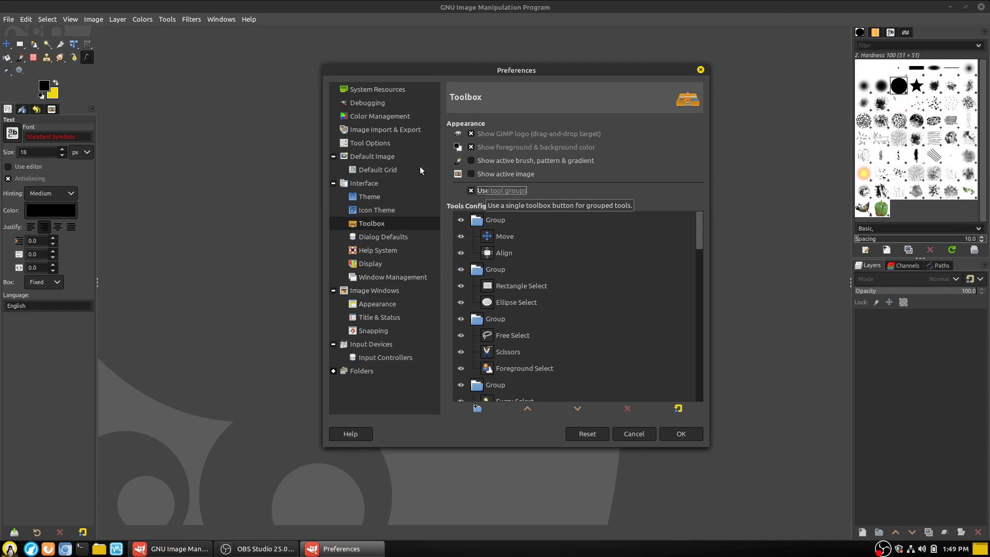
{"action": "left_click", "coordinate": [11, 50]}
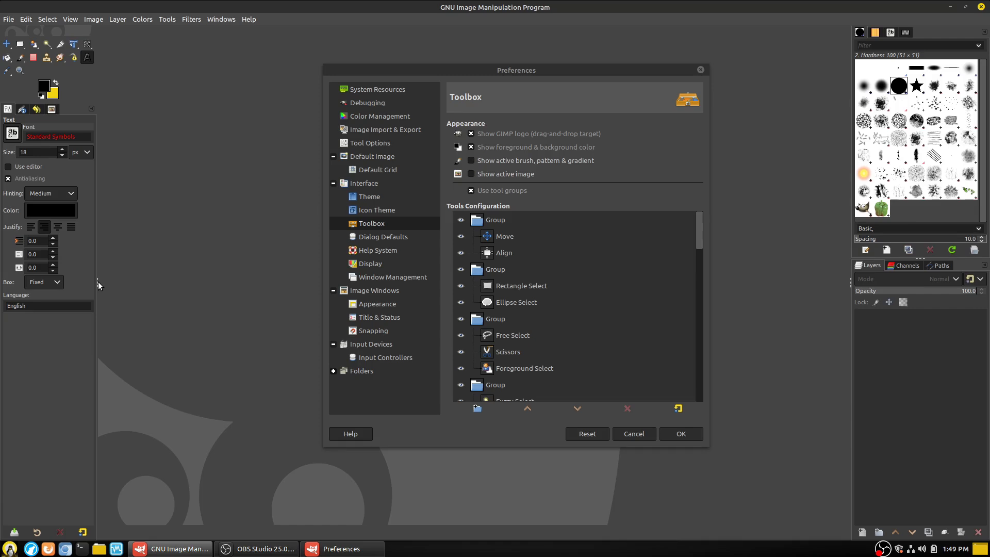
Widen the toolbox dock slightly and disable the use of tool groups in the Toolbox preferences.
{"action": "left_click_drag", "start_coordinate": [97, 284], "coordinate": [121, 292]}
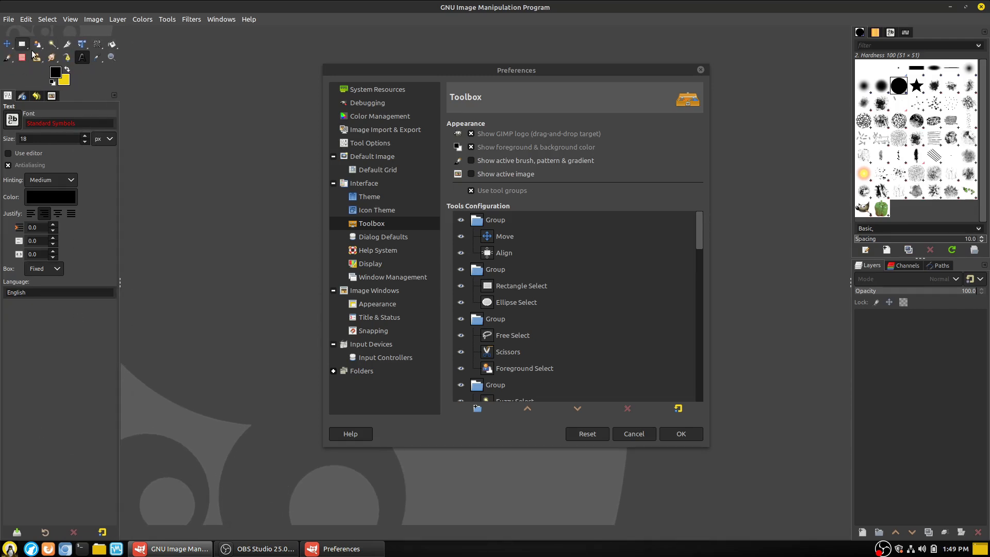
{"action": "left_click", "coordinate": [471, 191]}
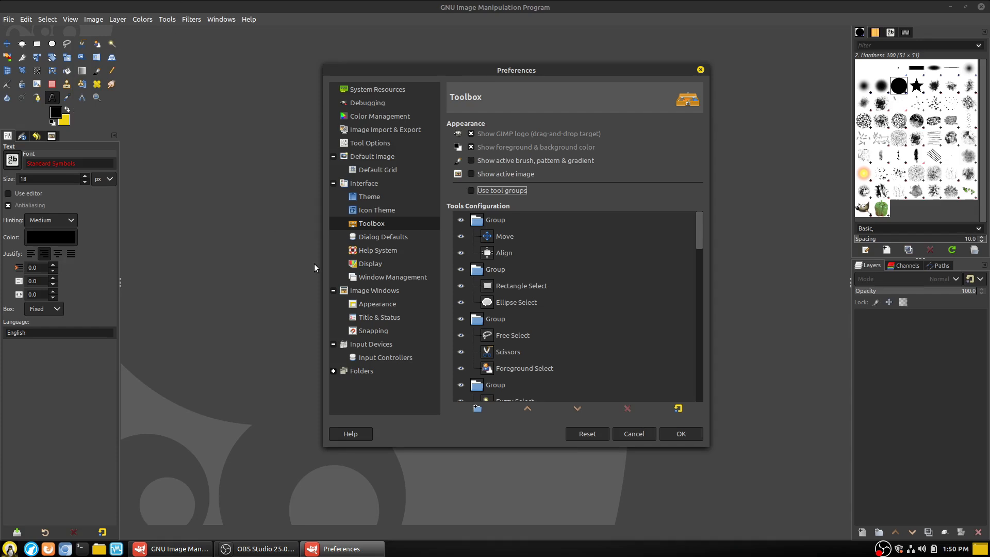
Review the rest of the Tools Configuration list and the Dialog Defaults preferences, and close the Preferences dialog.
{"action": "scroll", "coordinate": [510, 335], "scroll_direction": "down", "scroll_amount": 15}
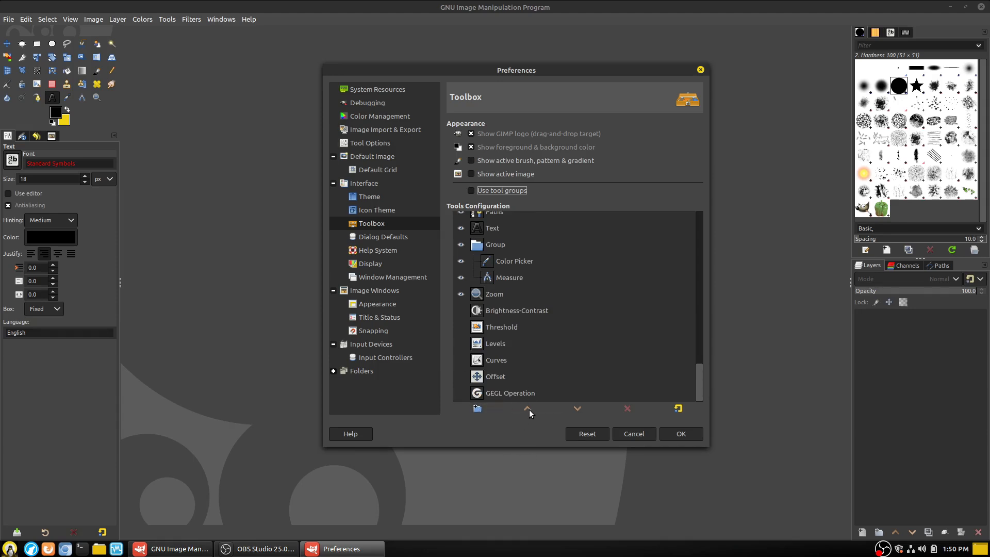
{"action": "left_click", "coordinate": [502, 311]}
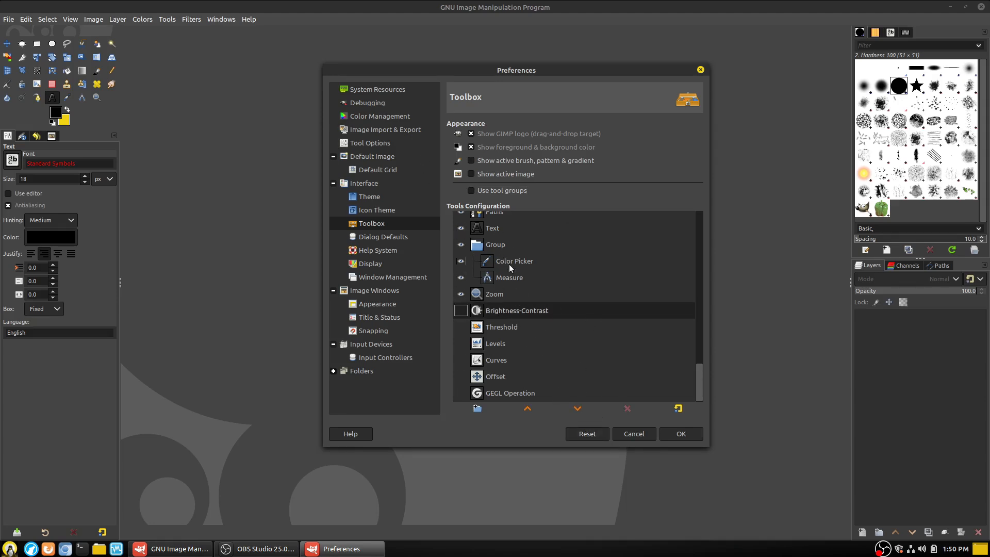
{"action": "left_click_drag", "start_coordinate": [511, 263], "coordinate": [484, 253]}
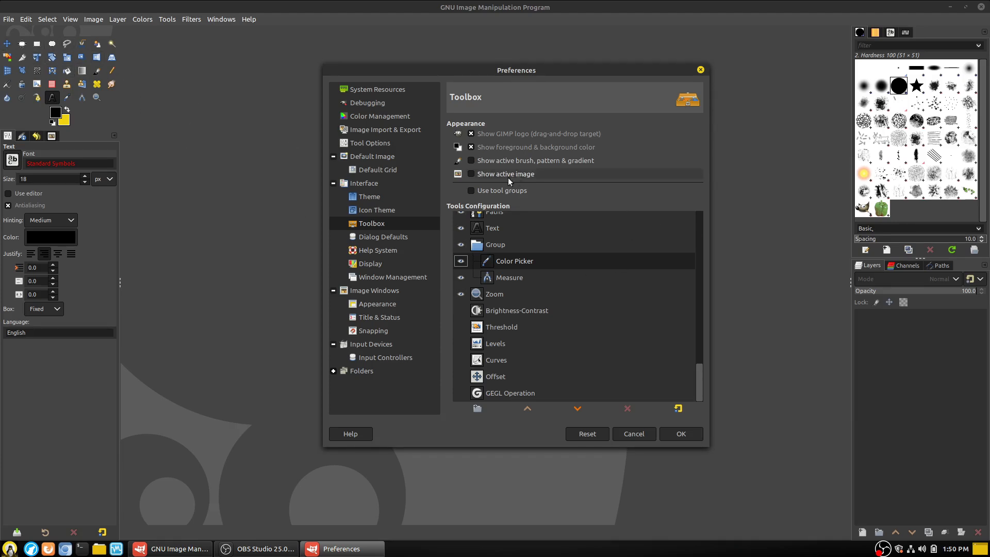
{"action": "left_click", "coordinate": [389, 237]}
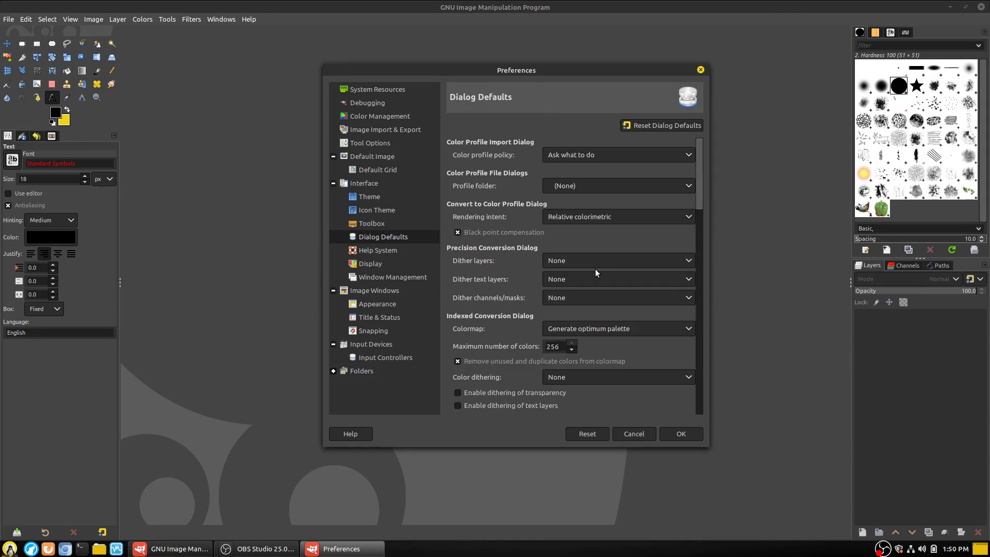
{"action": "left_click", "coordinate": [700, 70]}
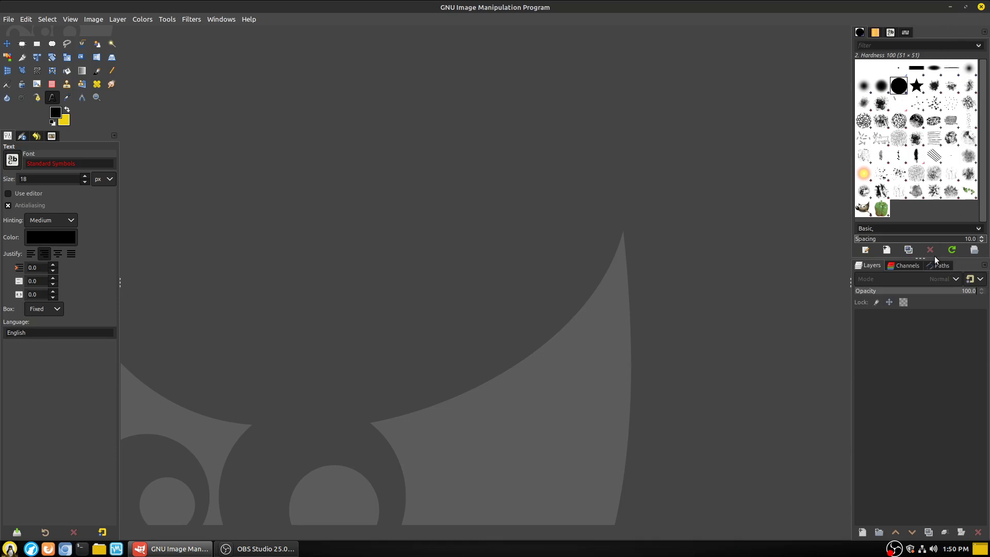
Enlarge the Brushes panel downward, widen the Brushes and Layers dock, and narrow the toolbox dock slightly.
{"action": "left_click_drag", "start_coordinate": [933, 257], "coordinate": [929, 281]}
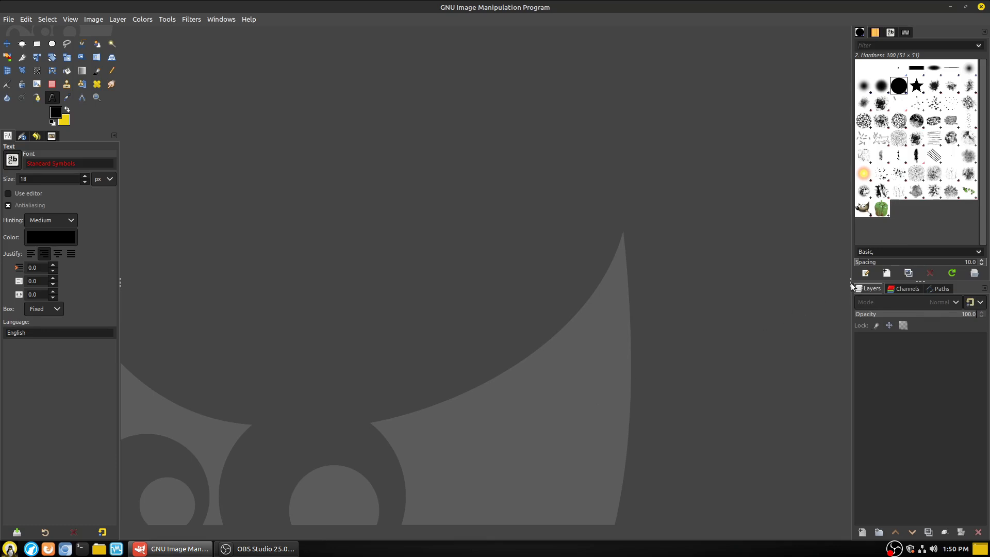
{"action": "mouse_move", "coordinate": [850, 283]}
{"action": "left_mouse_down"}
{"action": "mouse_move", "coordinate": [771, 285]}
{"action": "mouse_move", "coordinate": [874, 281]}
{"action": "mouse_move", "coordinate": [724, 282]}
{"action": "mouse_move", "coordinate": [852, 282]}
{"action": "mouse_move", "coordinate": [835, 282]}
{"action": "left_mouse_up"}
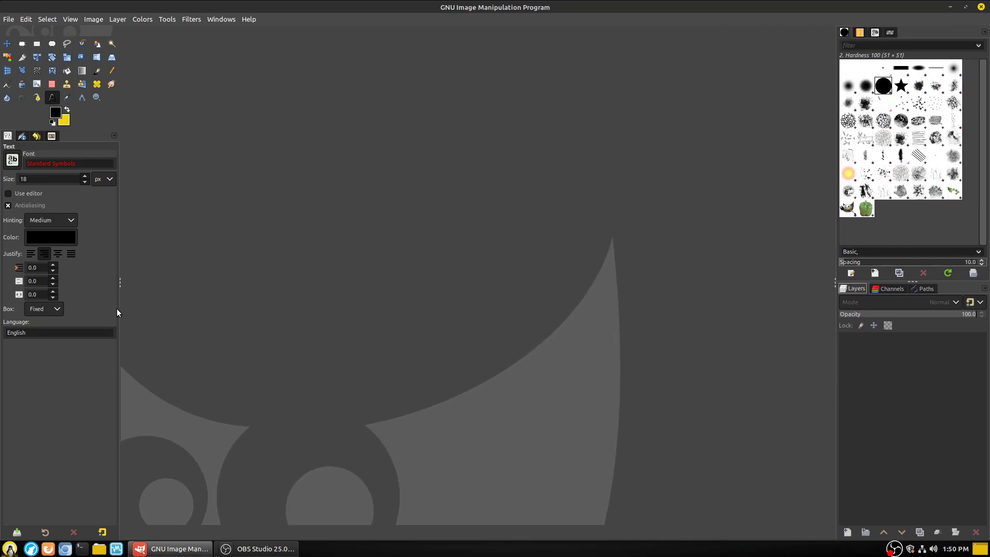
{"action": "mouse_move", "coordinate": [120, 289]}
{"action": "left_mouse_down"}
{"action": "mouse_move", "coordinate": [159, 289]}
{"action": "mouse_move", "coordinate": [110, 294]}
{"action": "mouse_move", "coordinate": [155, 298]}
{"action": "mouse_move", "coordinate": [104, 303]}
{"action": "mouse_move", "coordinate": [116, 304]}
{"action": "left_mouse_up"}
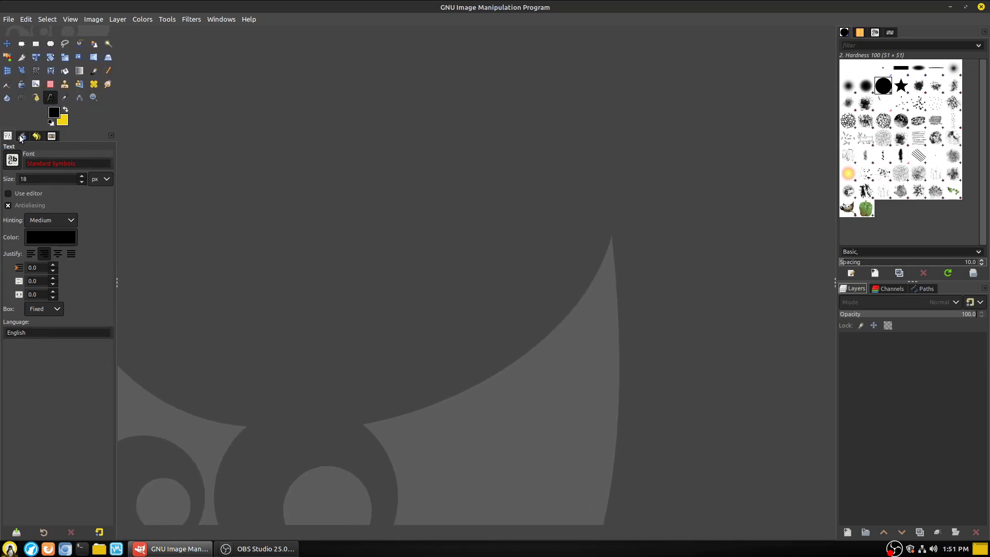
Look through the tabs beneath the toolbox and the list of dialogs that can be added to that dock.
{"action": "left_click", "coordinate": [35, 135]}
{"action": "left_click", "coordinate": [54, 136]}
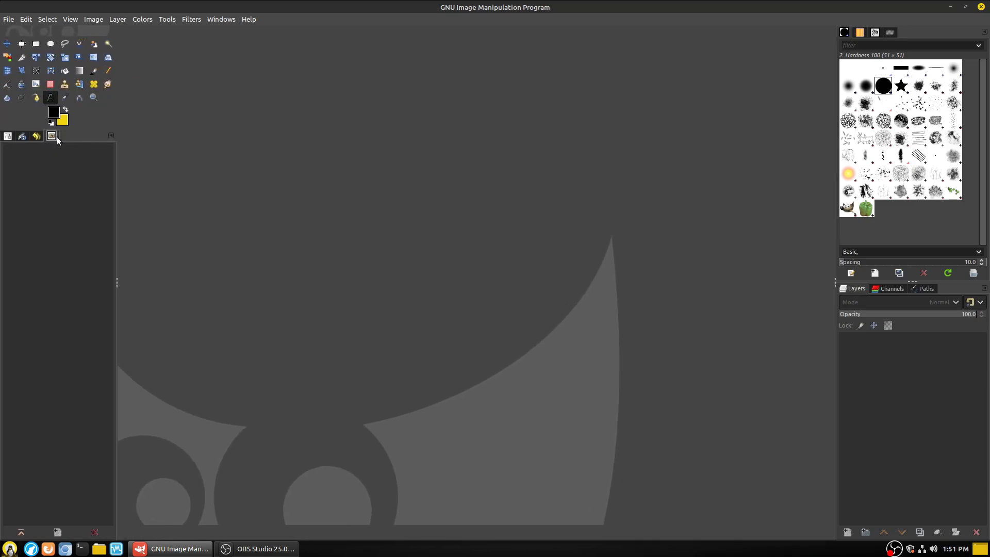
{"action": "left_click", "coordinate": [111, 136]}
{"action": "mouse_move", "coordinate": [79, 147]}
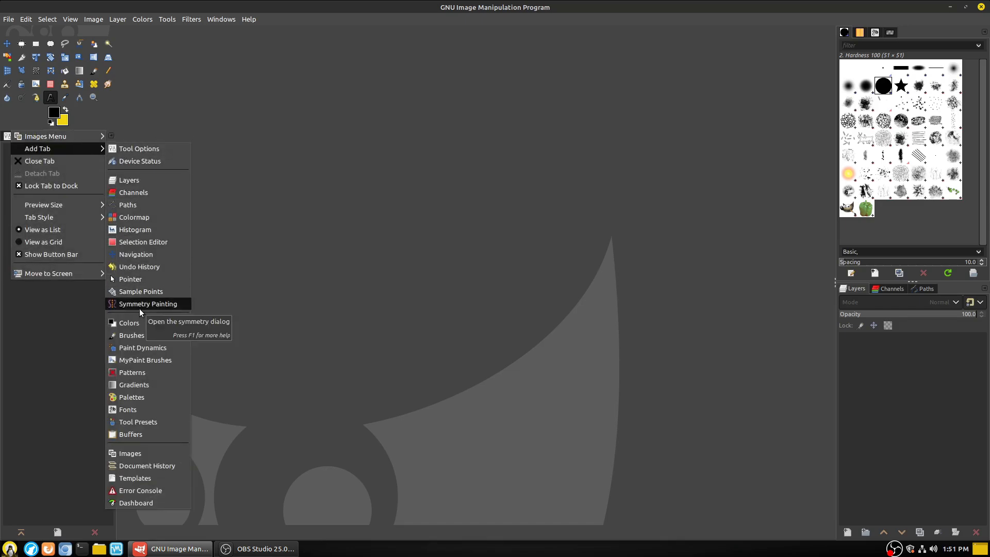
{"action": "left_click", "coordinate": [45, 325]}
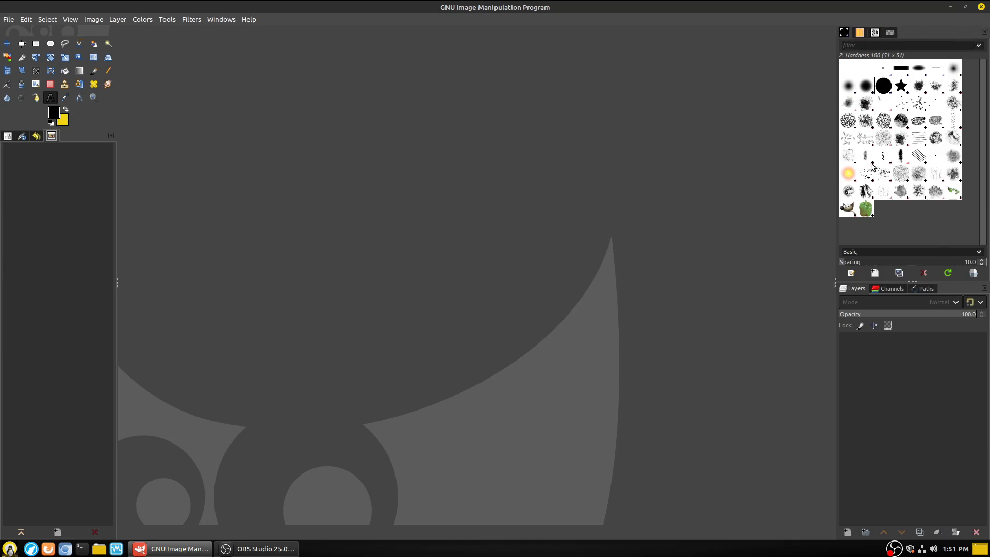
Unlock the Layers, Channels and Paths tabs from their dock.
{"action": "left_click", "coordinate": [984, 288]}
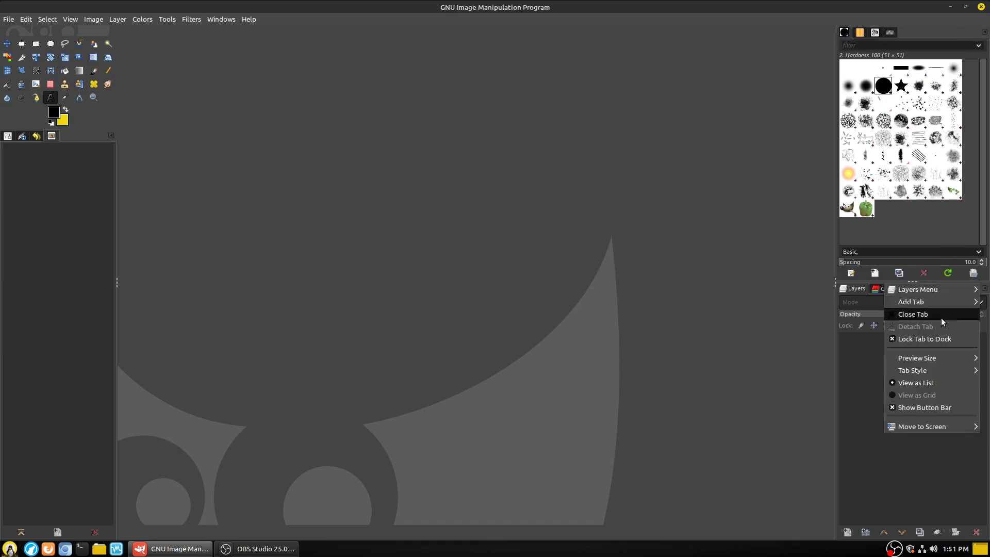
{"action": "left_click", "coordinate": [924, 335]}
{"action": "left_click", "coordinate": [881, 290]}
{"action": "left_click", "coordinate": [984, 288]}
{"action": "left_click", "coordinate": [921, 293]}
{"action": "left_click", "coordinate": [921, 288]}
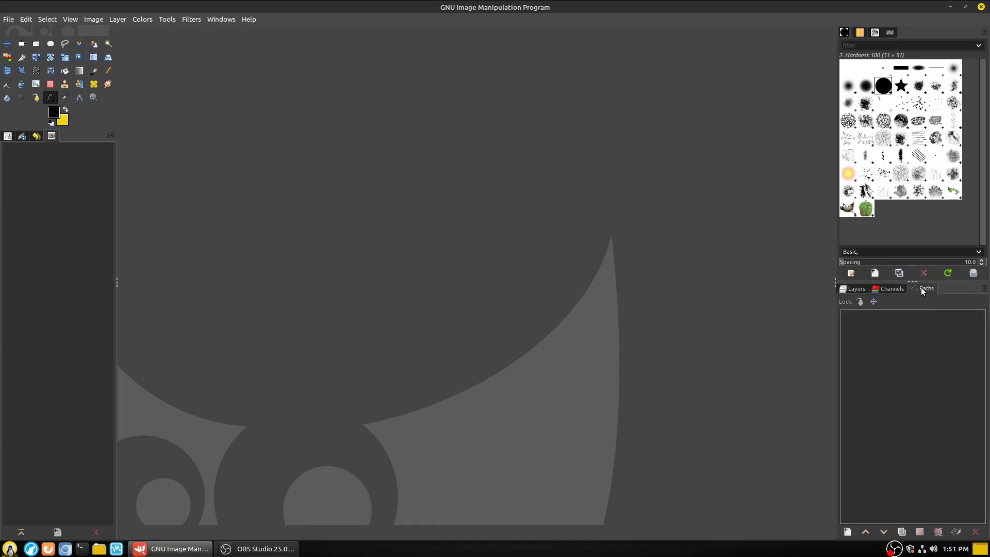
{"action": "left_click", "coordinate": [984, 288]}
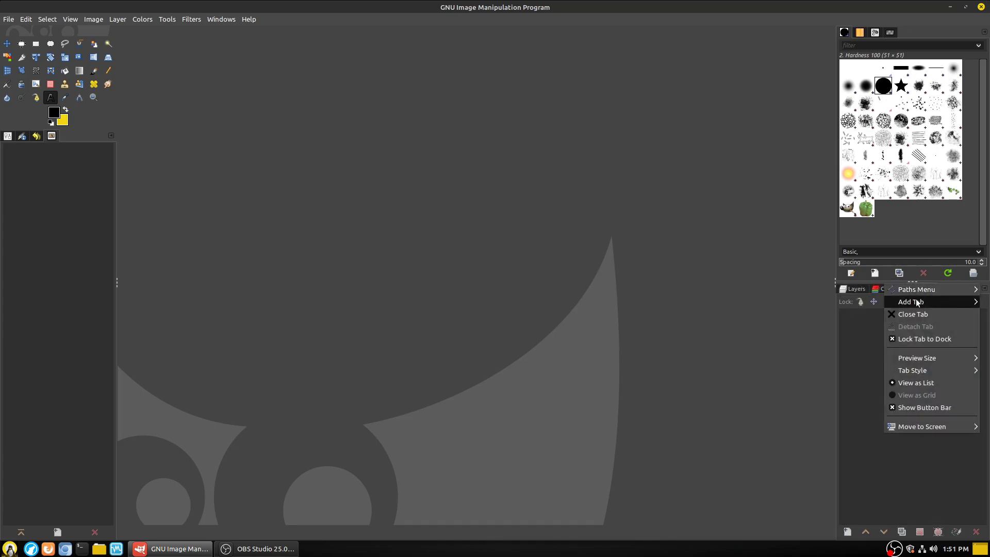
{"action": "left_click", "coordinate": [912, 340]}
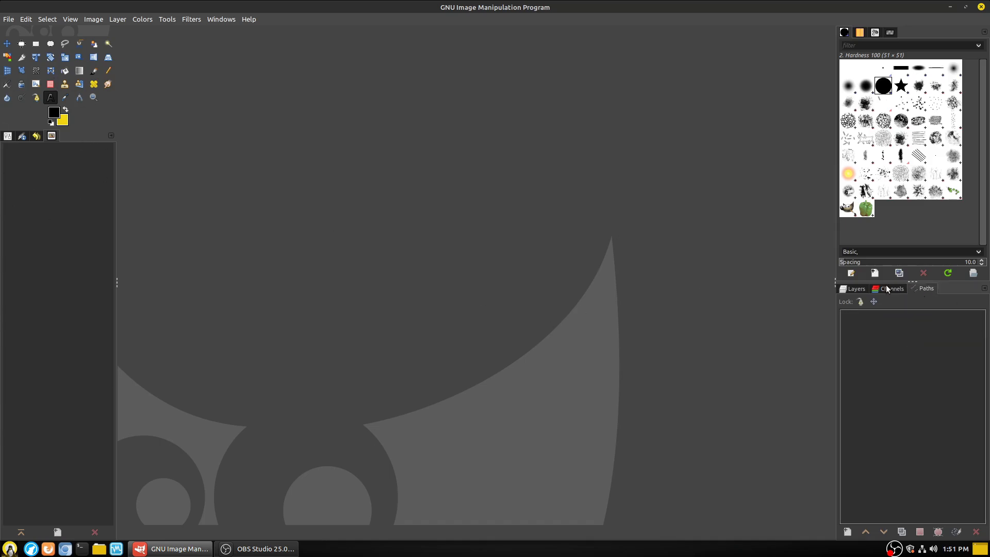
Move the Layers, Channels and Paths tabs into the dock group holding Brushes, Patterns, Fonts and Document History, and check each moved tab.
{"action": "mouse_move", "coordinate": [853, 289]}
{"action": "left_mouse_down"}
{"action": "mouse_move", "coordinate": [910, 135]}
{"action": "mouse_move", "coordinate": [903, 32]}
{"action": "left_mouse_up"}
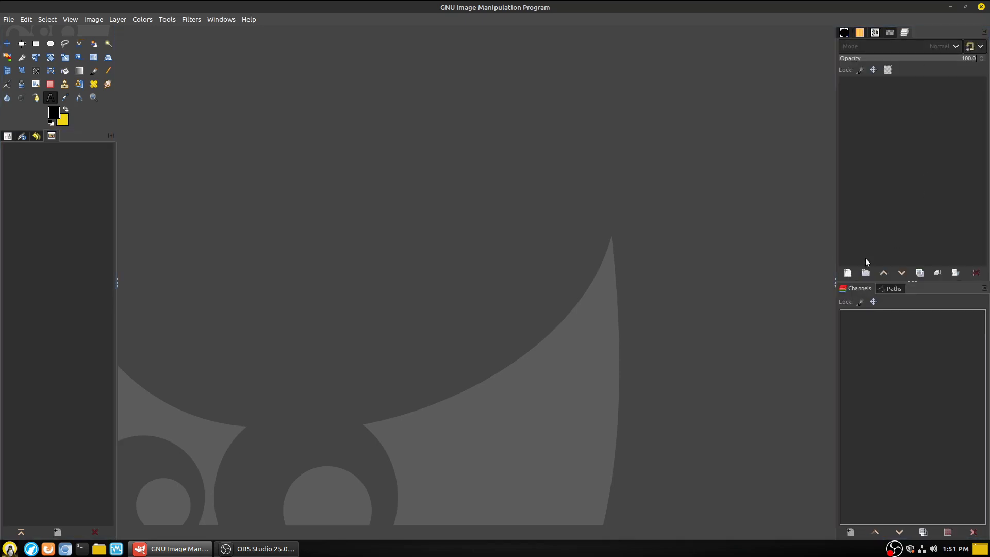
{"action": "left_click_drag", "start_coordinate": [858, 289], "coordinate": [916, 33]}
{"action": "left_click_drag", "start_coordinate": [857, 292], "coordinate": [931, 38]}
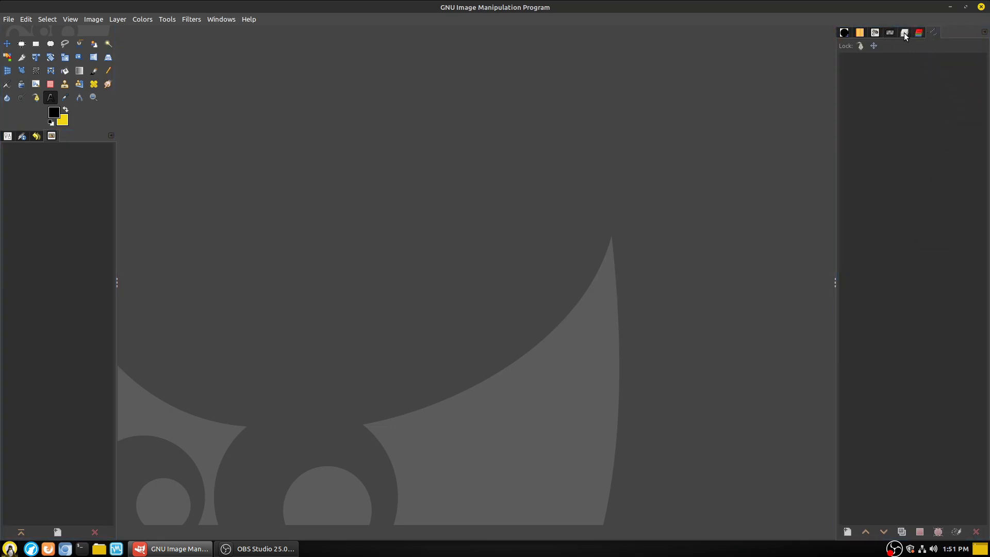
{"action": "left_click", "coordinate": [904, 33]}
{"action": "left_click", "coordinate": [920, 33]}
{"action": "left_click", "coordinate": [932, 32]}
{"action": "left_click", "coordinate": [906, 36]}
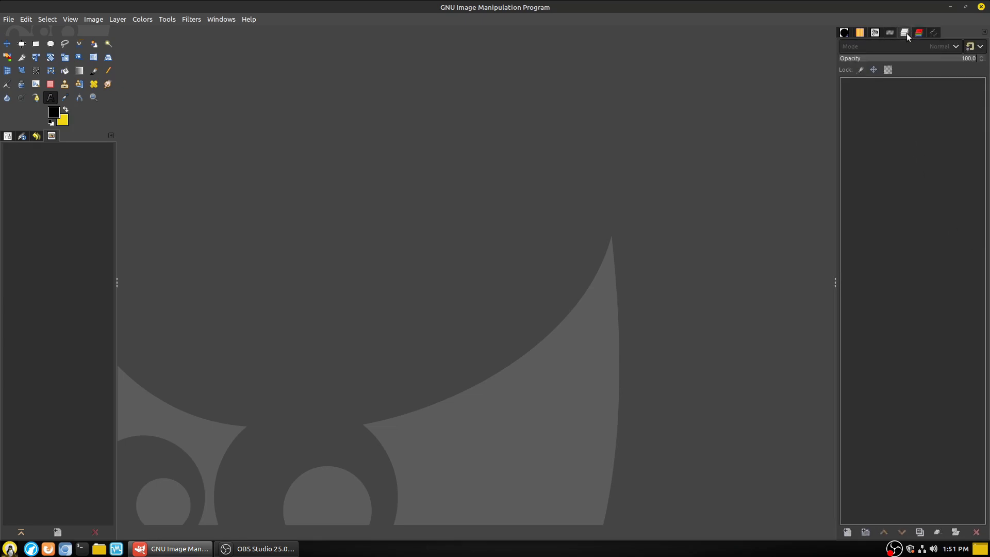
Lock the Layers, Channels and Paths tabs to their new dock.
{"action": "left_click", "coordinate": [983, 35]}
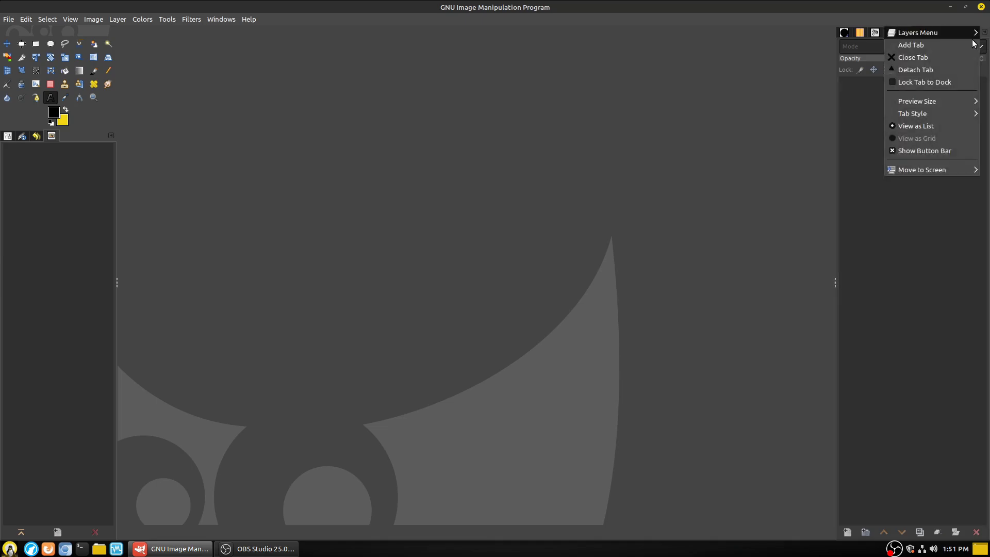
{"action": "left_click", "coordinate": [916, 81]}
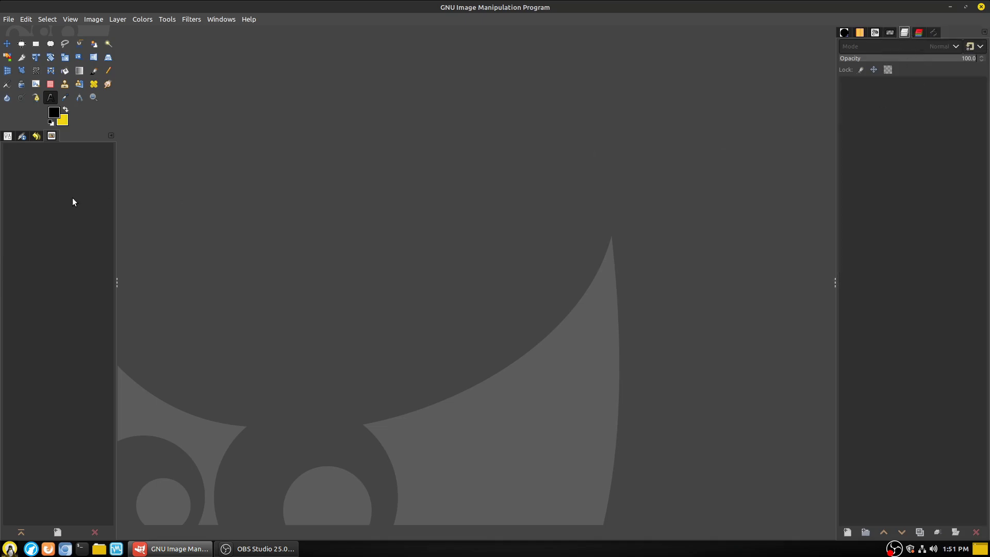
{"action": "left_click", "coordinate": [921, 33]}
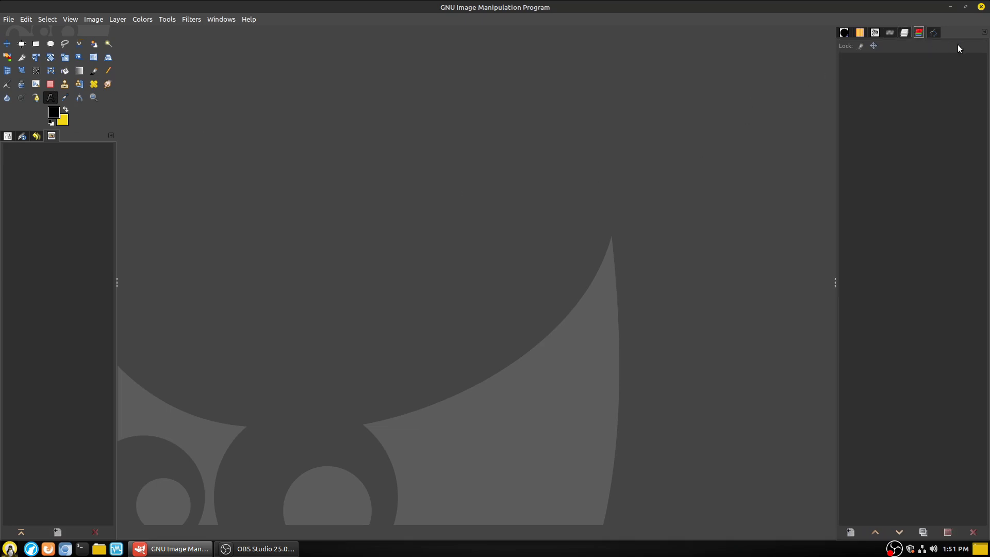
{"action": "left_click", "coordinate": [981, 33]}
{"action": "left_click", "coordinate": [936, 81]}
{"action": "left_click", "coordinate": [932, 33]}
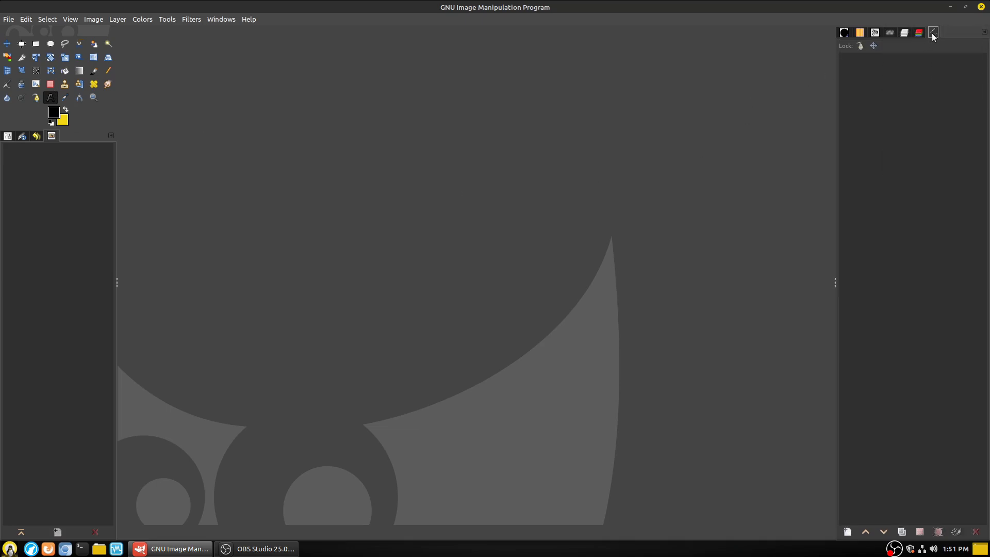
{"action": "left_click", "coordinate": [986, 33]}
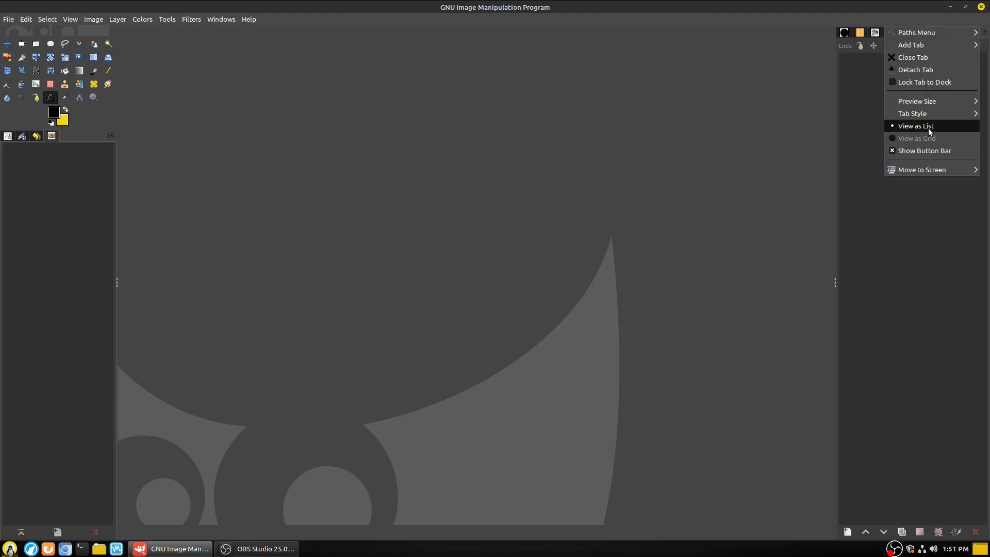
{"action": "left_click", "coordinate": [925, 82]}
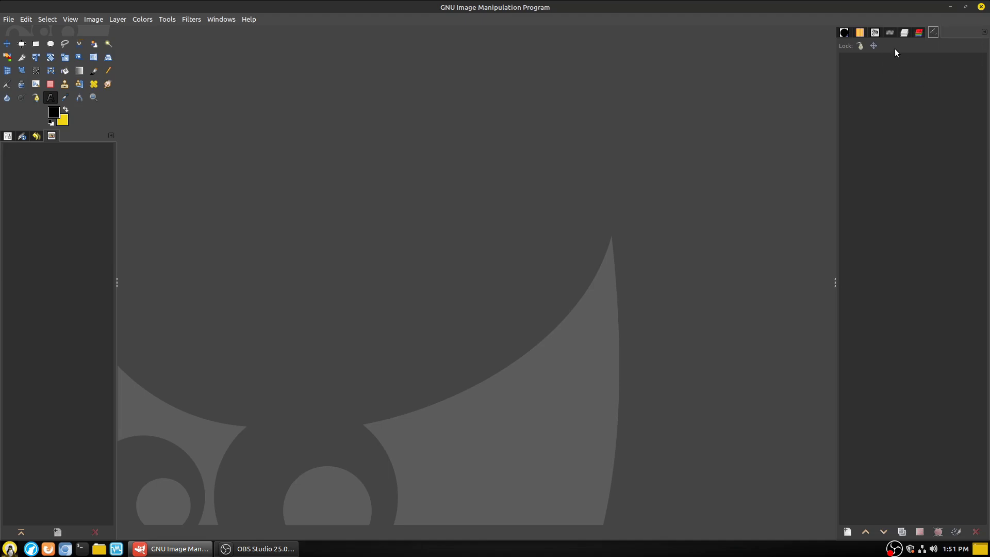
Unlock the Brushes, Patterns, Fonts and Document History tabs from the dock.
{"action": "left_click", "coordinate": [844, 33]}
{"action": "left_click", "coordinate": [984, 32]}
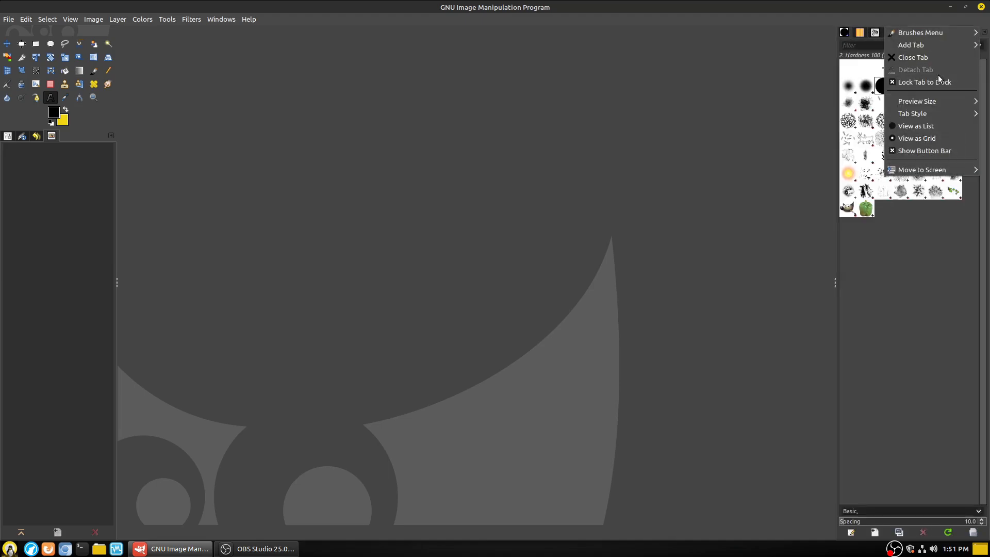
{"action": "left_click", "coordinate": [925, 82]}
{"action": "left_click", "coordinate": [860, 33]}
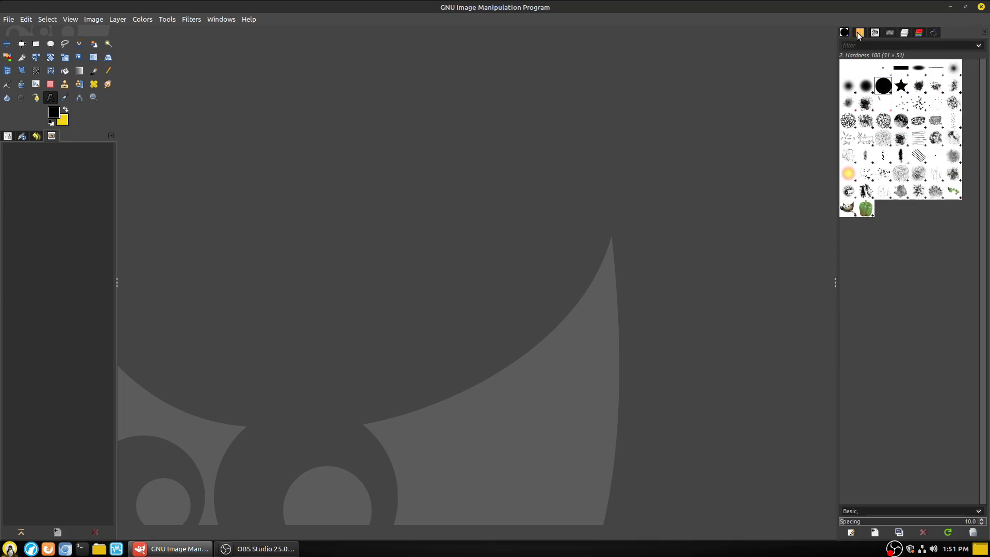
{"action": "left_click", "coordinate": [984, 32]}
{"action": "left_click", "coordinate": [923, 83]}
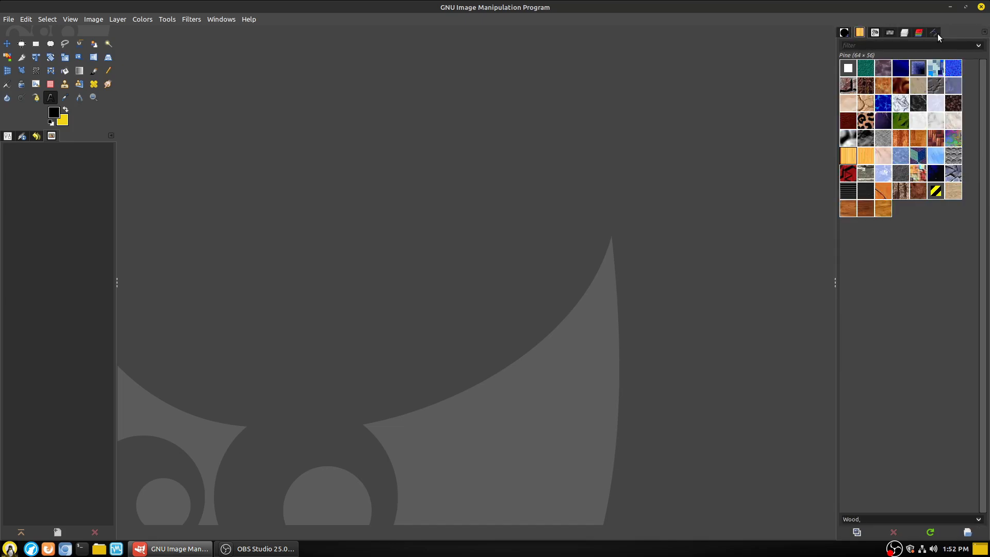
{"action": "left_click", "coordinate": [875, 32]}
{"action": "left_click", "coordinate": [981, 33]}
{"action": "left_click", "coordinate": [923, 82]}
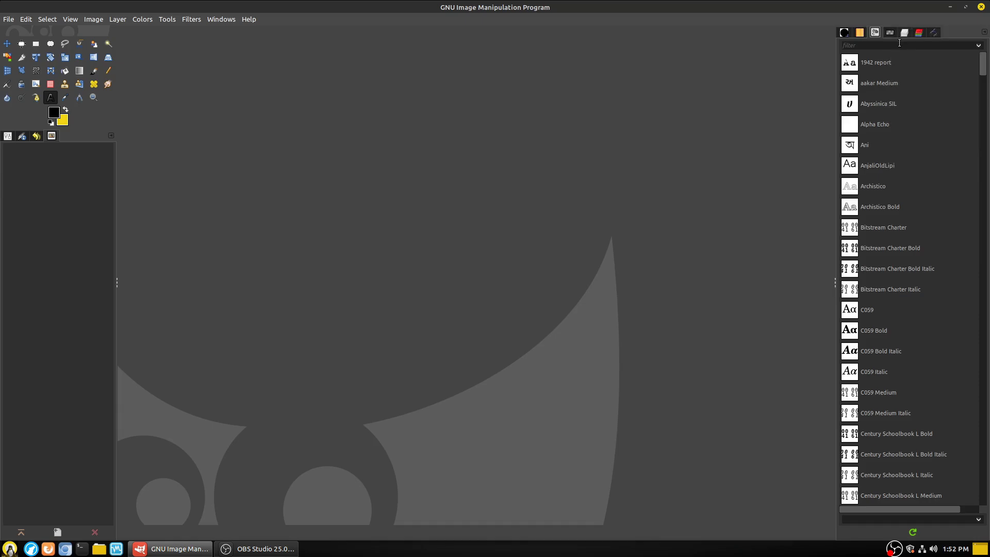
{"action": "left_click", "coordinate": [890, 32]}
{"action": "left_click", "coordinate": [984, 32]}
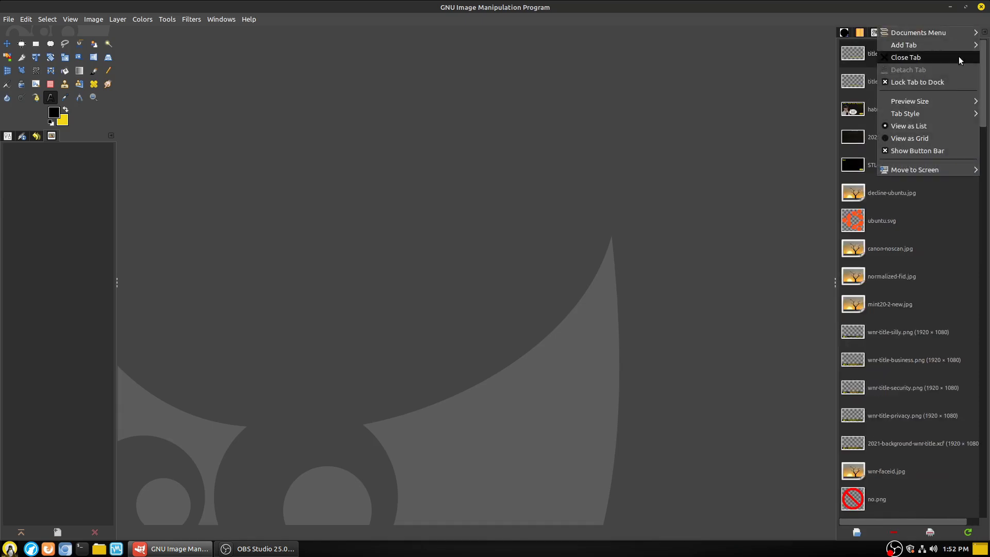
{"action": "left_click", "coordinate": [923, 82]}
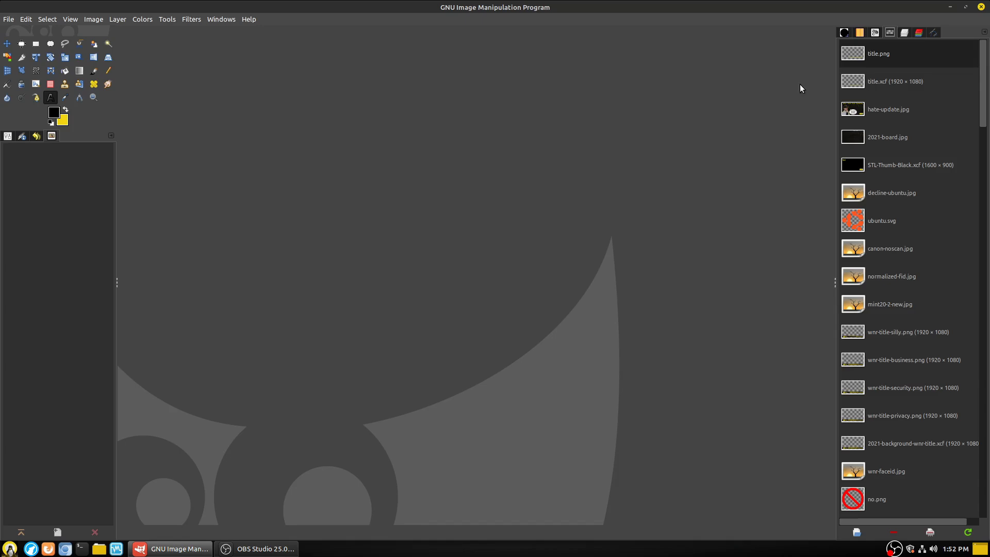
Detach the Brushes tab into a floating window and dock it as its own group beneath the toolbox dock.
{"action": "mouse_move", "coordinate": [844, 32]}
{"action": "left_mouse_down"}
{"action": "mouse_move", "coordinate": [808, 152]}
{"action": "mouse_move", "coordinate": [879, 398]}
{"action": "mouse_move", "coordinate": [887, 518]}
{"action": "mouse_move", "coordinate": [859, 534]}
{"action": "left_mouse_up"}
{"action": "mouse_move", "coordinate": [874, 410]}
{"action": "left_mouse_down"}
{"action": "mouse_move", "coordinate": [782, 183]}
{"action": "mouse_move", "coordinate": [459, 160]}
{"action": "mouse_move", "coordinate": [40, 201]}
{"action": "mouse_move", "coordinate": [138, 255]}
{"action": "mouse_move", "coordinate": [661, 214]}
{"action": "left_mouse_up"}
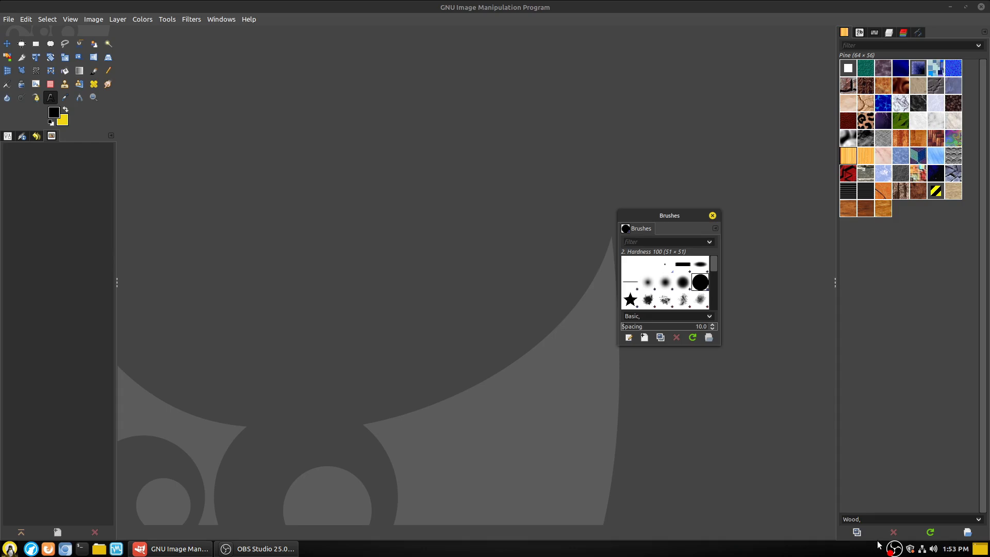
{"action": "mouse_move", "coordinate": [638, 230]}
{"action": "left_mouse_down"}
{"action": "mouse_move", "coordinate": [652, 238]}
{"action": "mouse_move", "coordinate": [271, 71]}
{"action": "mouse_move", "coordinate": [77, 26]}
{"action": "mouse_move", "coordinate": [608, 146]}
{"action": "mouse_move", "coordinate": [856, 31]}
{"action": "mouse_move", "coordinate": [235, 436]}
{"action": "mouse_move", "coordinate": [118, 516]}
{"action": "mouse_move", "coordinate": [103, 540]}
{"action": "left_mouse_up"}
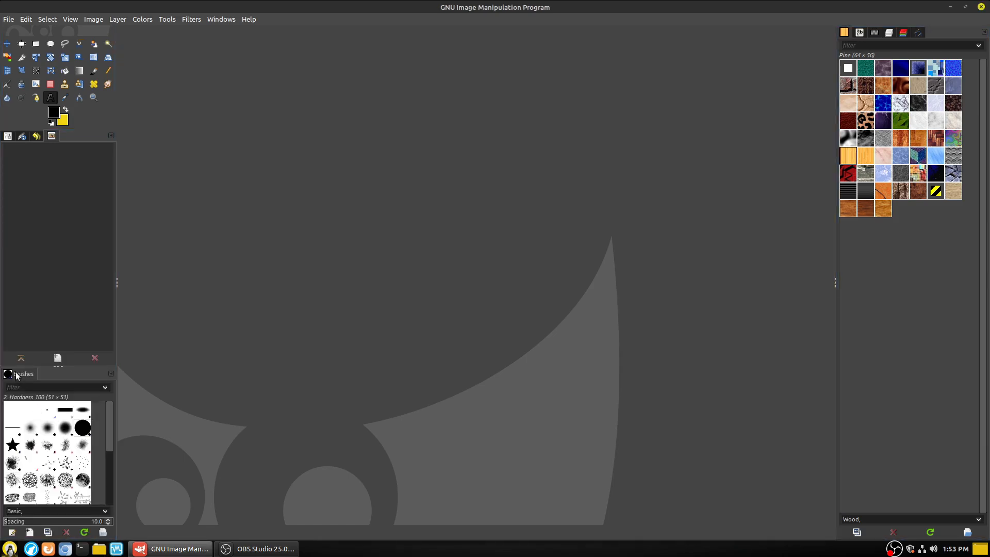
Move the Brushes tab into its own dock group beneath the Patterns panel.
{"action": "mouse_move", "coordinate": [25, 376]}
{"action": "left_mouse_down"}
{"action": "mouse_move", "coordinate": [117, 380]}
{"action": "mouse_move", "coordinate": [855, 541]}
{"action": "left_mouse_up"}
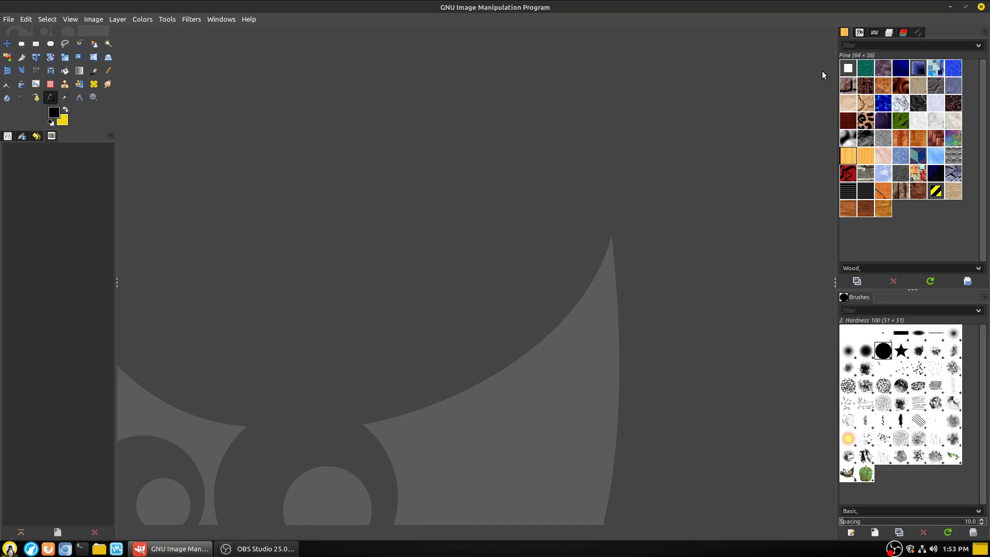
Move the Patterns, Fonts and Document History tabs into the dock group that holds Brushes.
{"action": "left_click_drag", "start_coordinate": [845, 32], "coordinate": [877, 305]}
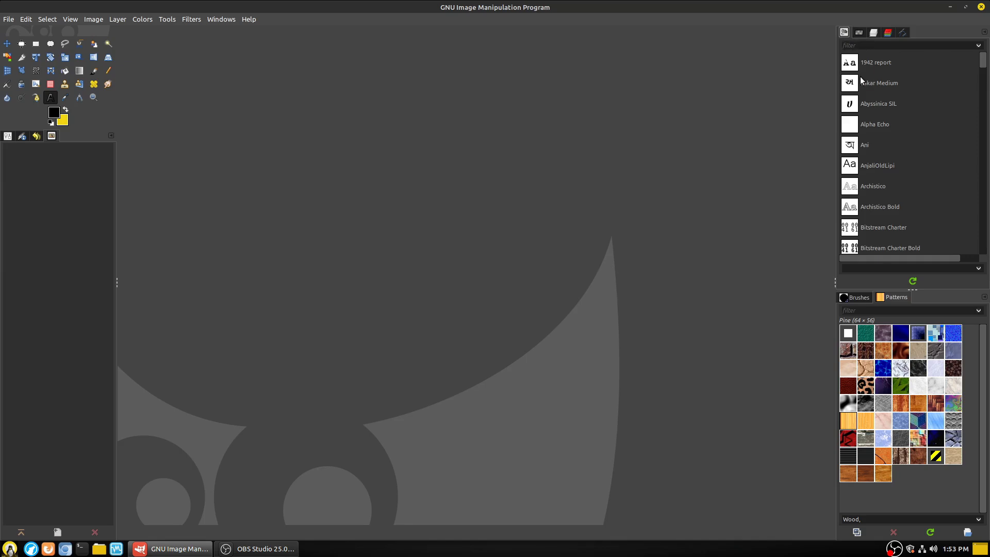
{"action": "left_click_drag", "start_coordinate": [844, 34], "coordinate": [915, 297]}
{"action": "left_click_drag", "start_coordinate": [875, 28], "coordinate": [944, 298]}
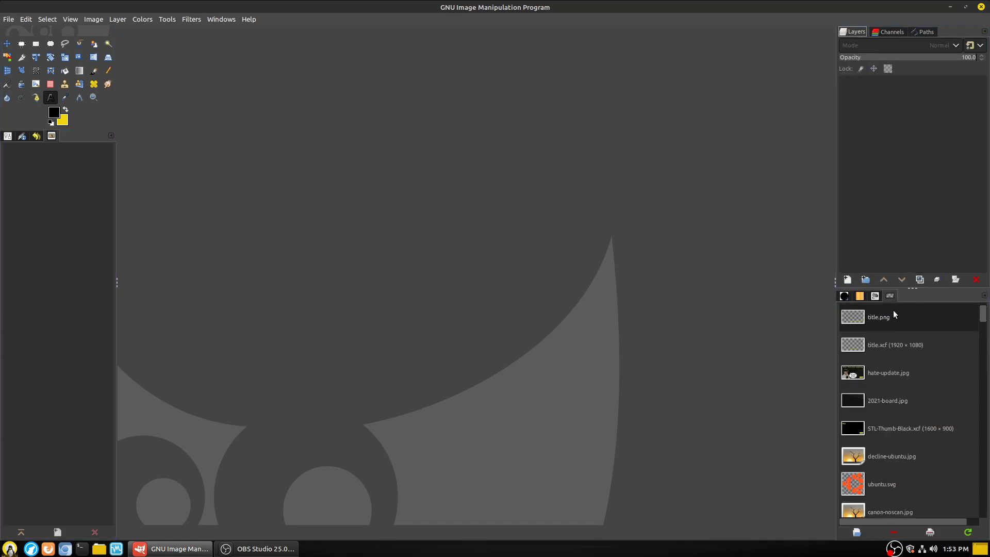
Close the Document History tab in the Brushes dock group.
{"action": "right_click", "coordinate": [890, 296]}
{"action": "left_click", "coordinate": [889, 296]}
{"action": "left_click", "coordinate": [985, 296]}
{"action": "mouse_move", "coordinate": [956, 299]}
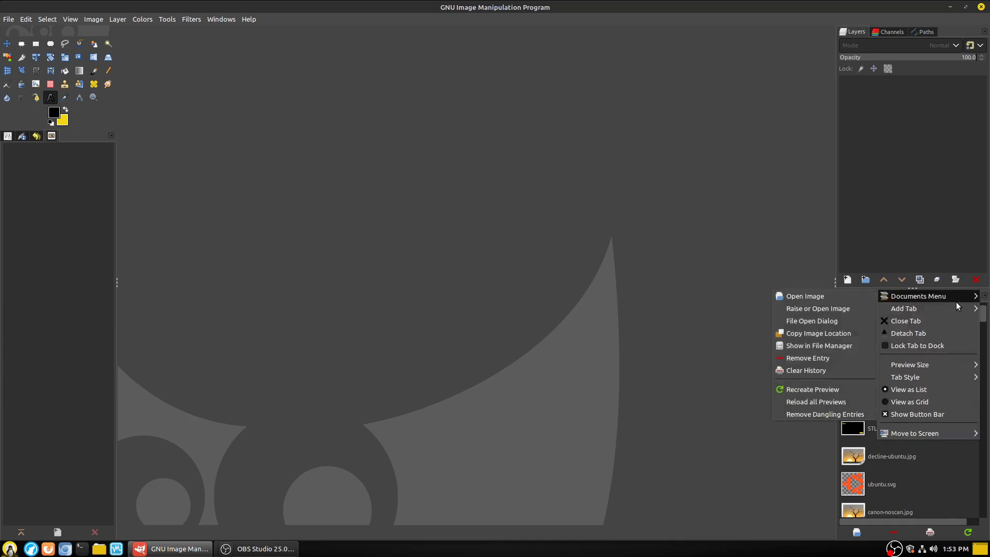
{"action": "left_click", "coordinate": [907, 320]}
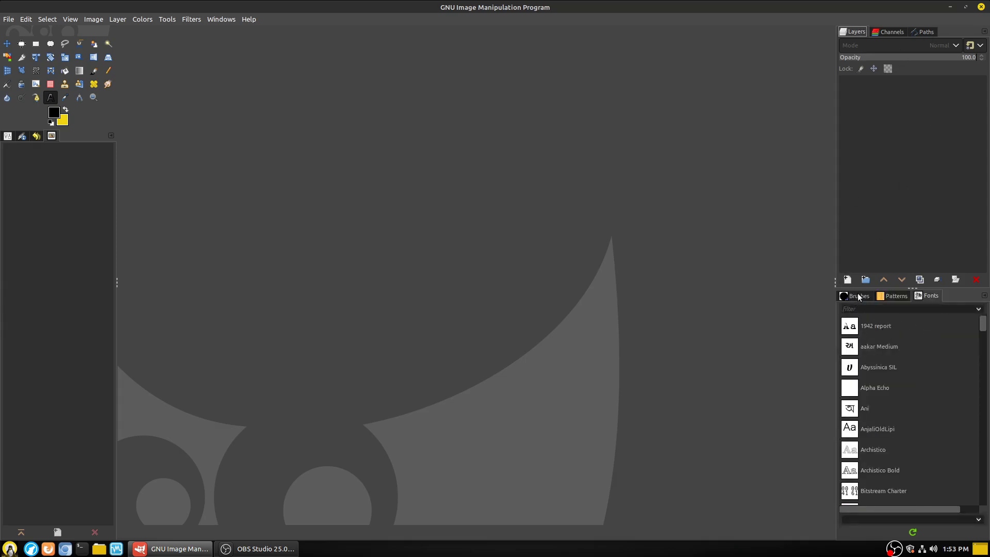
Lock the Brushes, Patterns and Fonts tabs to their dock, leaving Brushes as the active tab.
{"action": "left_click", "coordinate": [859, 297]}
{"action": "left_click", "coordinate": [893, 296]}
{"action": "left_click", "coordinate": [931, 295]}
{"action": "left_click", "coordinate": [861, 298]}
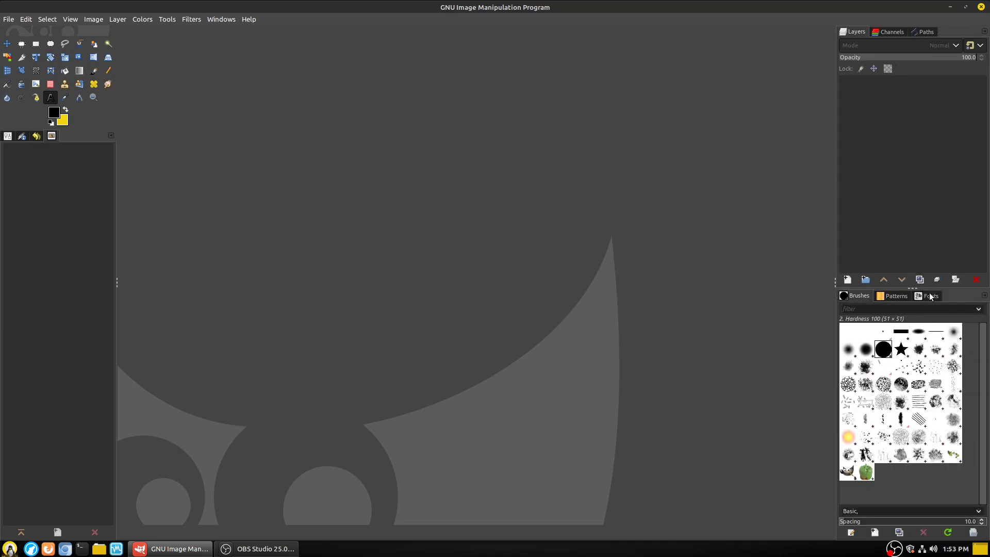
{"action": "left_click", "coordinate": [984, 295]}
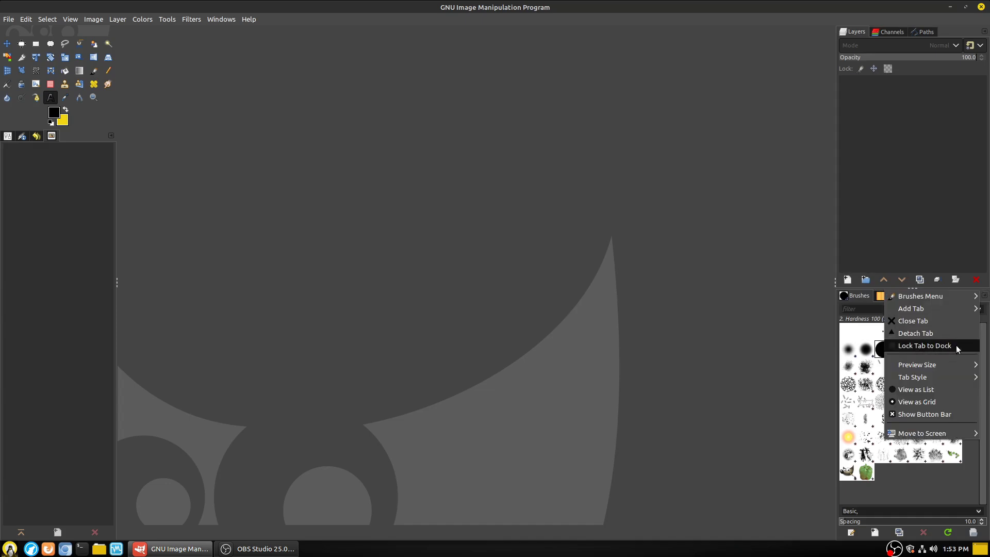
{"action": "left_click", "coordinate": [924, 348]}
{"action": "left_click", "coordinate": [890, 297]}
{"action": "left_click", "coordinate": [984, 295]}
{"action": "left_click", "coordinate": [925, 346]}
{"action": "left_click", "coordinate": [930, 296]}
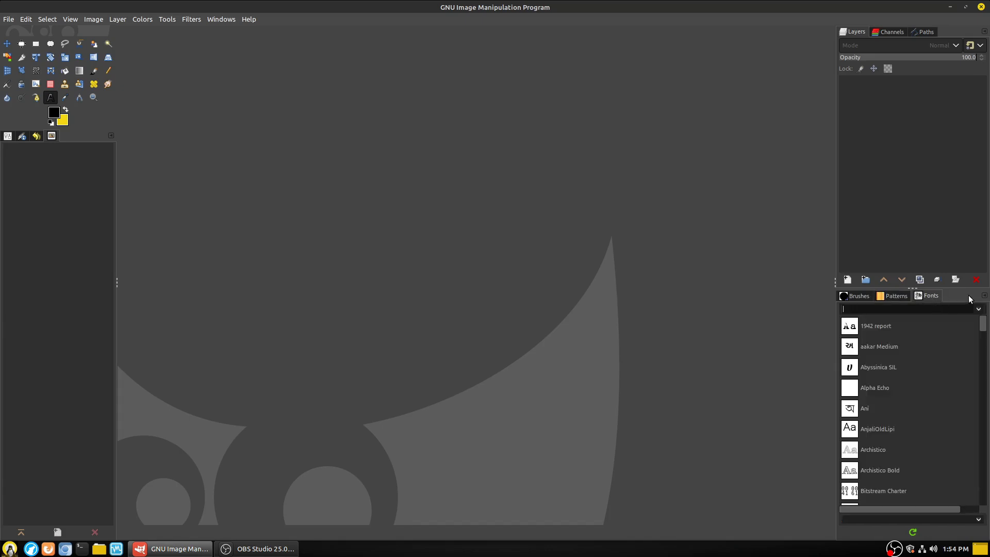
{"action": "left_click", "coordinate": [984, 296]}
{"action": "left_click", "coordinate": [931, 345]}
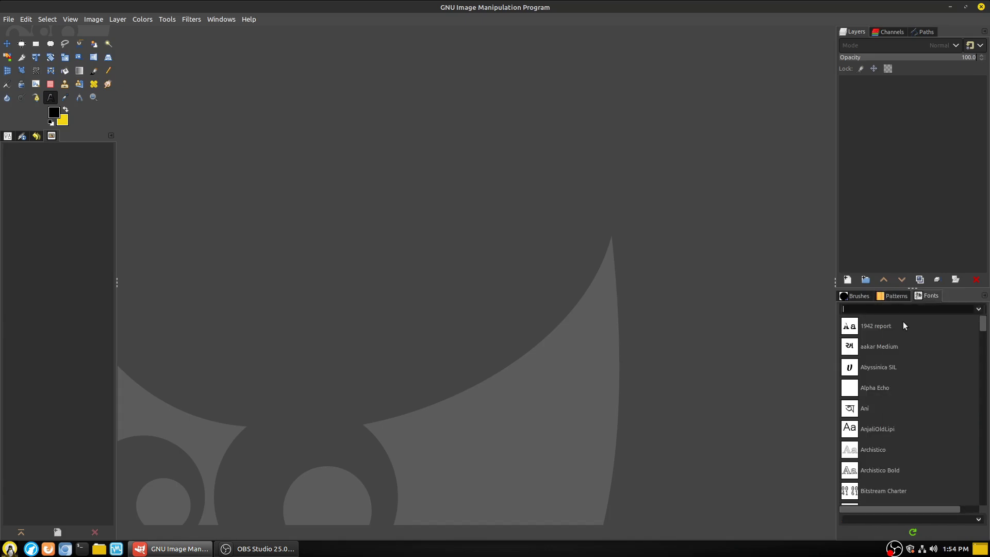
{"action": "left_click", "coordinate": [860, 297]}
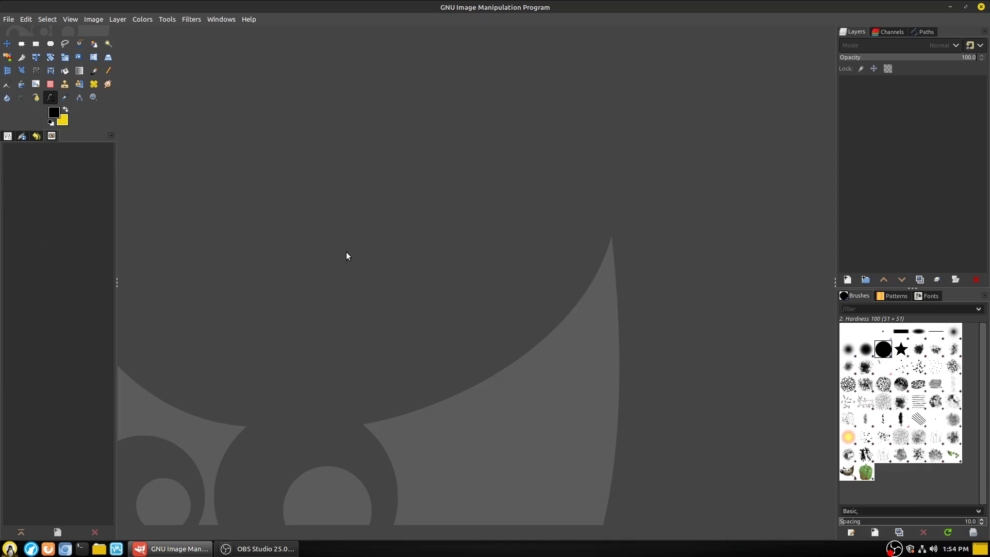
{"action": "left_click", "coordinate": [984, 295]}
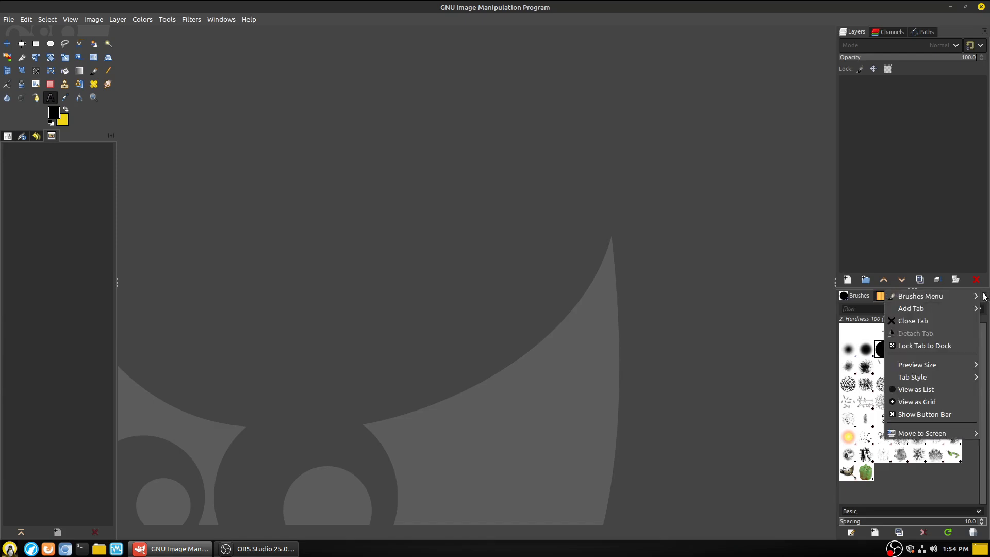
{"action": "mouse_move", "coordinate": [943, 296]}
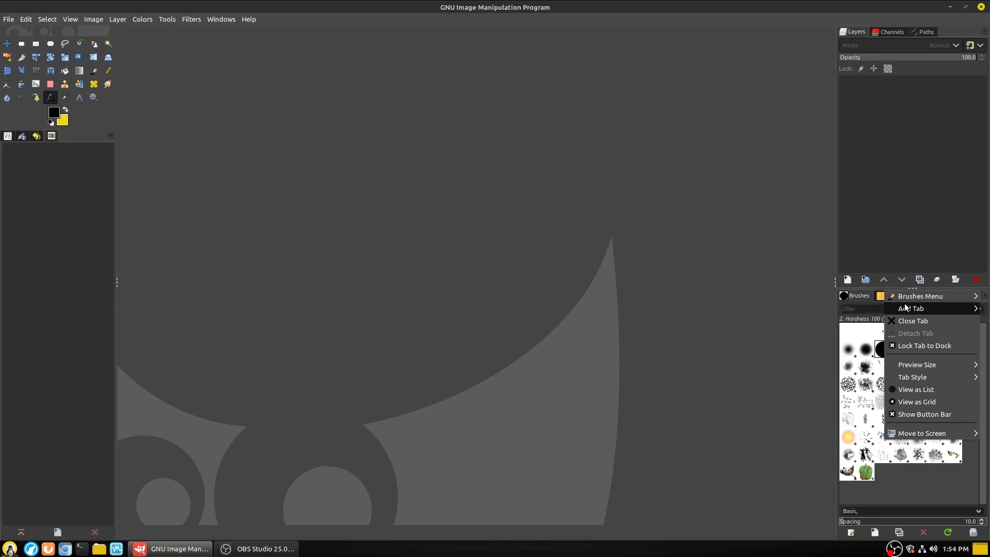
{"action": "mouse_move", "coordinate": [910, 308]}
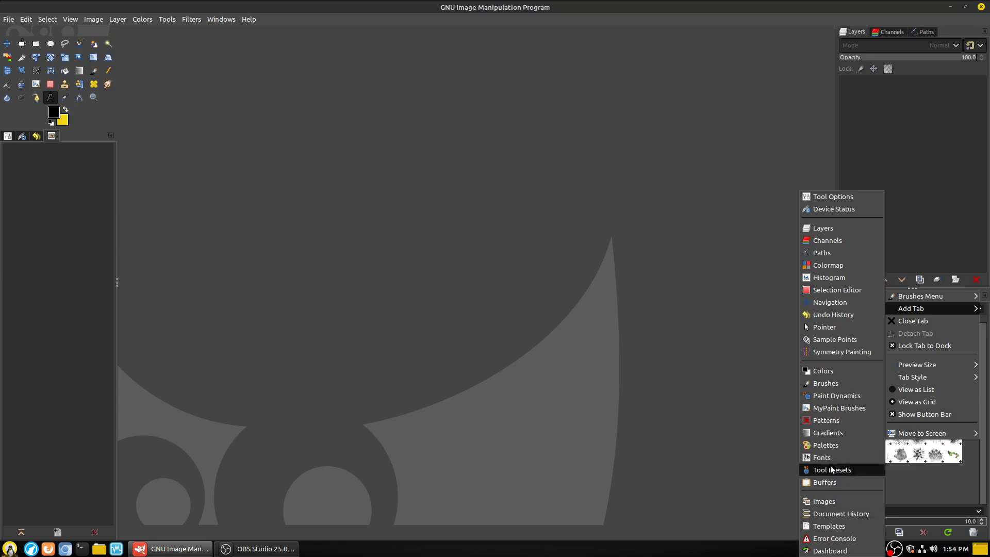
{"action": "left_click", "coordinate": [357, 214]}
Add a Fonts tab as the first tab of the dock below the toolbox, and switch back to Tool Options.
{"action": "left_click", "coordinate": [7, 136]}
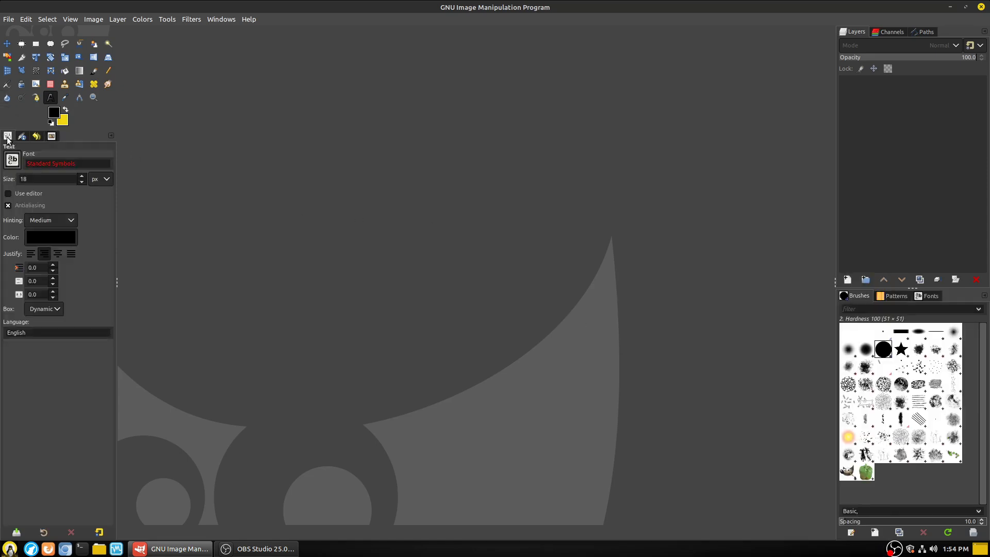
{"action": "left_click", "coordinate": [19, 136]}
{"action": "left_click", "coordinate": [8, 135]}
{"action": "left_click", "coordinate": [111, 135]}
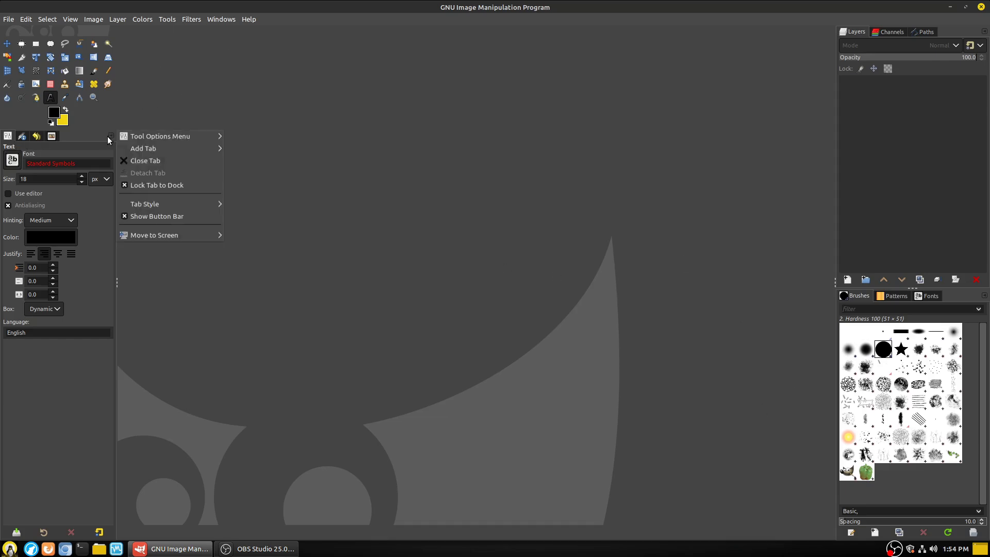
{"action": "mouse_move", "coordinate": [160, 147]}
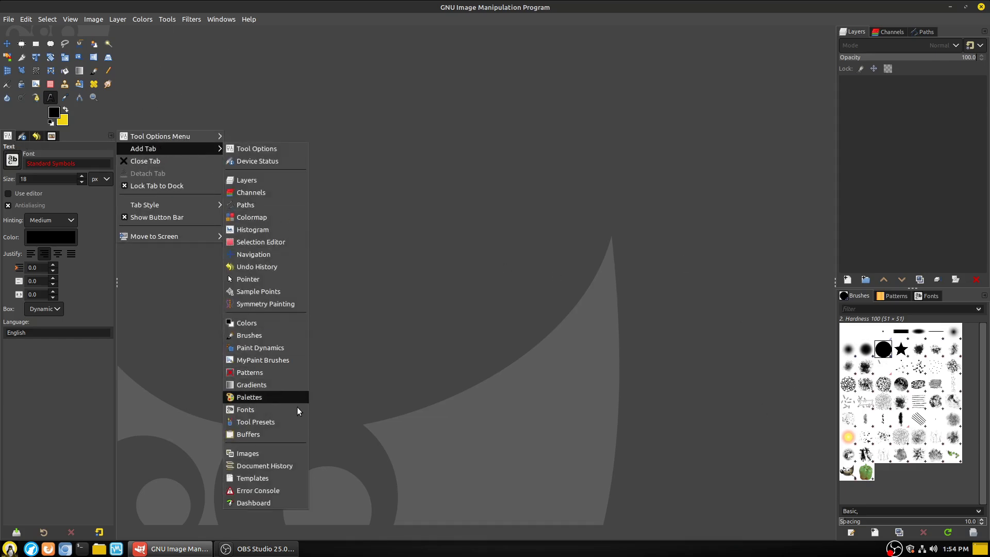
{"action": "left_click", "coordinate": [253, 409]}
{"action": "left_click_drag", "start_coordinate": [67, 135], "coordinate": [7, 138]}
{"action": "left_click", "coordinate": [8, 136]}
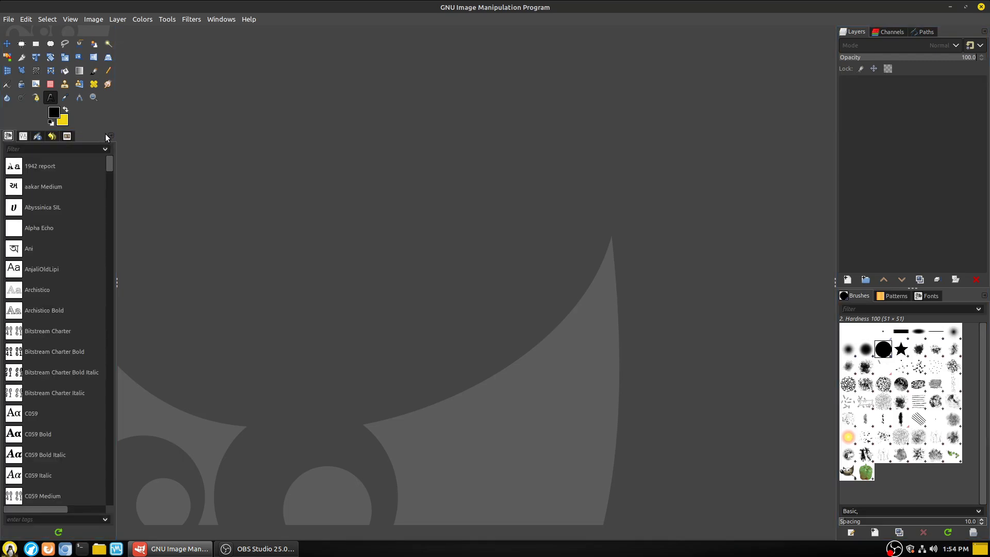
{"action": "left_click", "coordinate": [107, 137]}
{"action": "left_click", "coordinate": [123, 226]}
{"action": "left_click", "coordinate": [22, 136]}
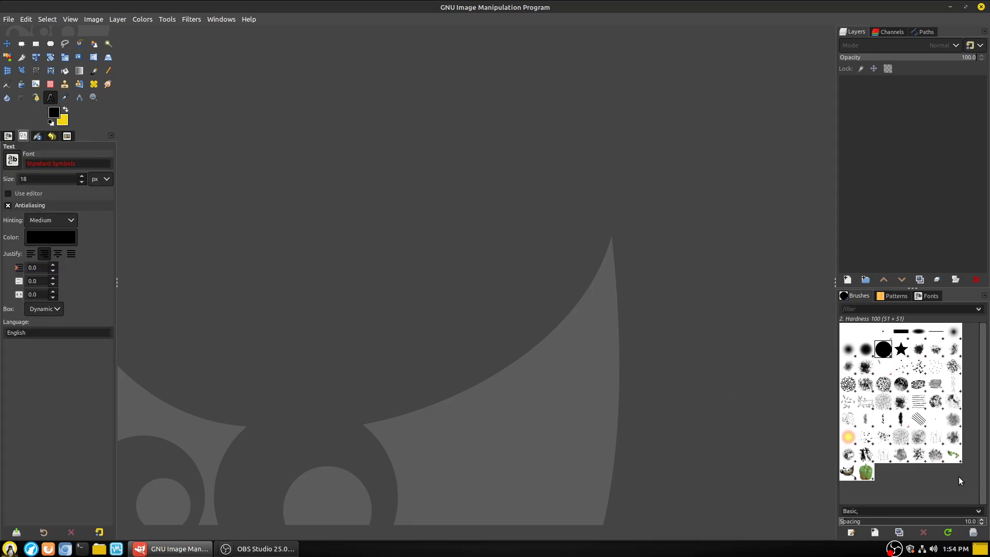
{"action": "left_click", "coordinate": [984, 295]}
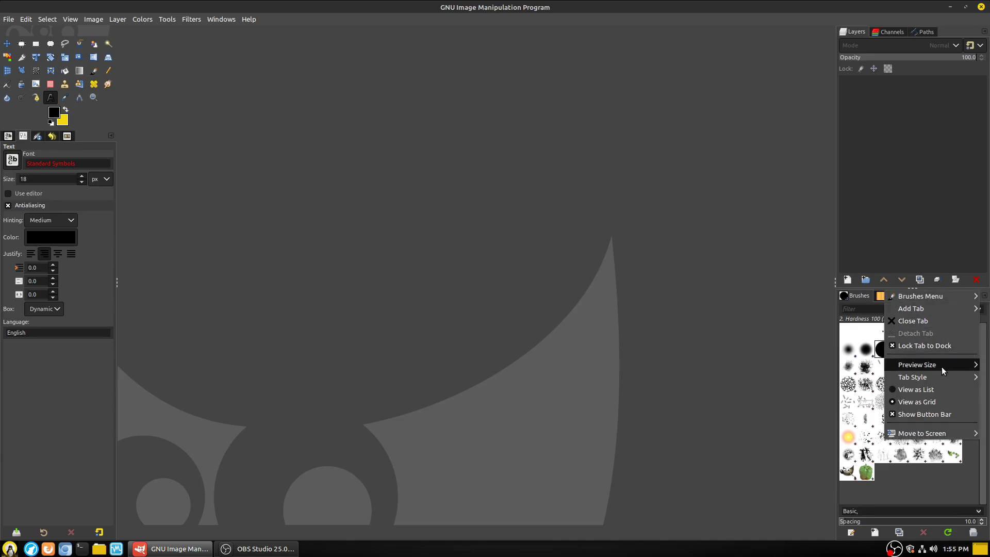
{"action": "mouse_move", "coordinate": [941, 367]}
{"action": "left_click", "coordinate": [721, 309]}
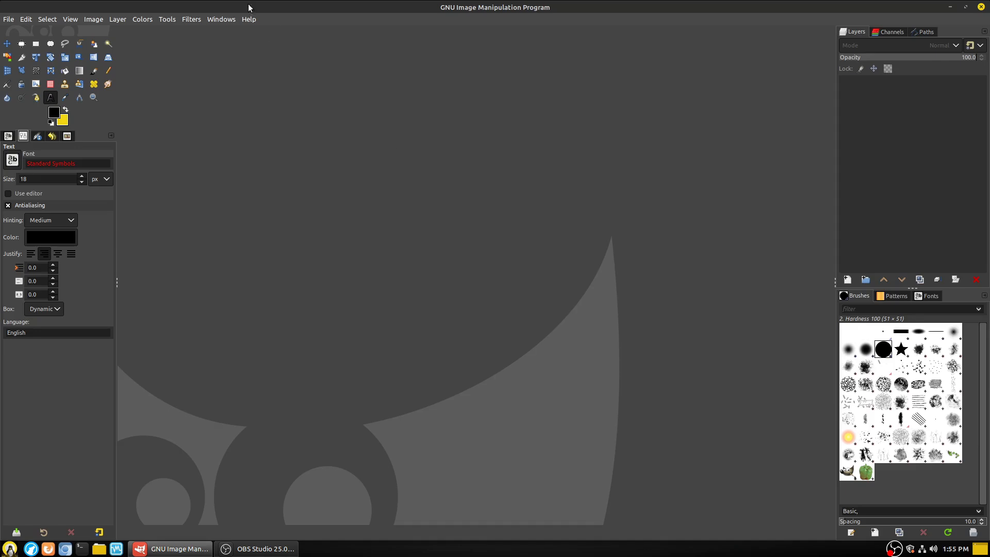
Open the Configure Keyboard Shortcuts dialog and move it over the canvas area, clear of the toolbox.
{"action": "left_click", "coordinate": [21, 20]}
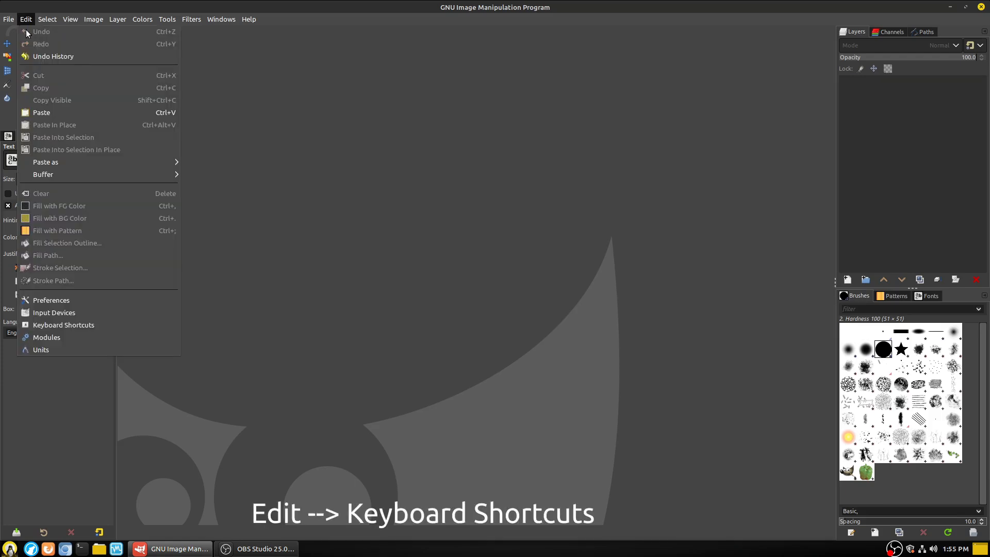
{"action": "left_click", "coordinate": [69, 326]}
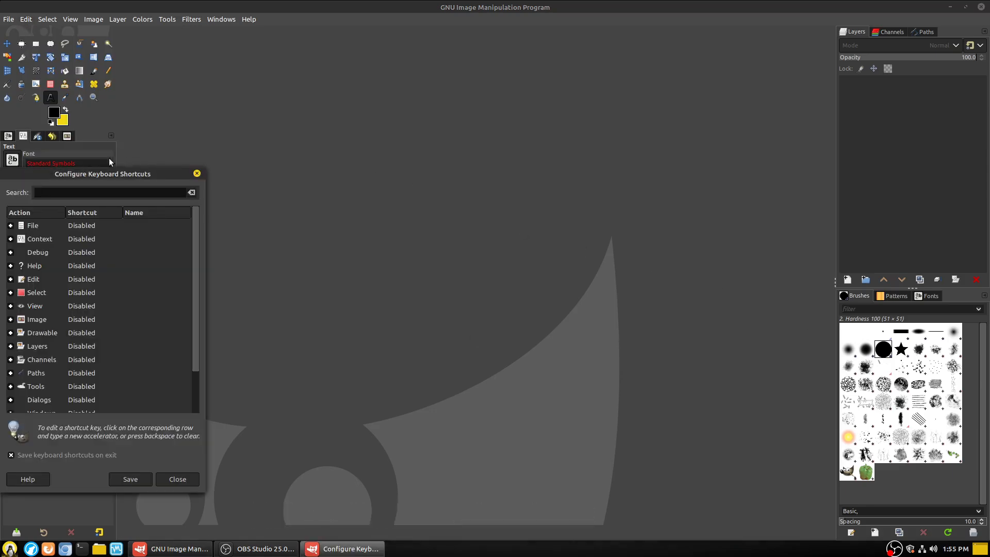
{"action": "left_click_drag", "start_coordinate": [119, 175], "coordinate": [734, 104]}
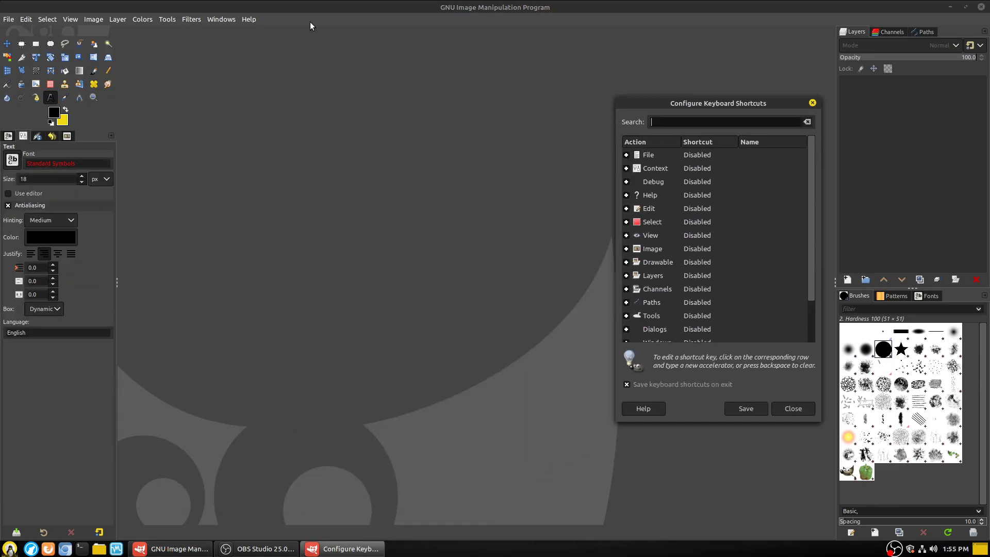
{"action": "left_click", "coordinate": [197, 19]}
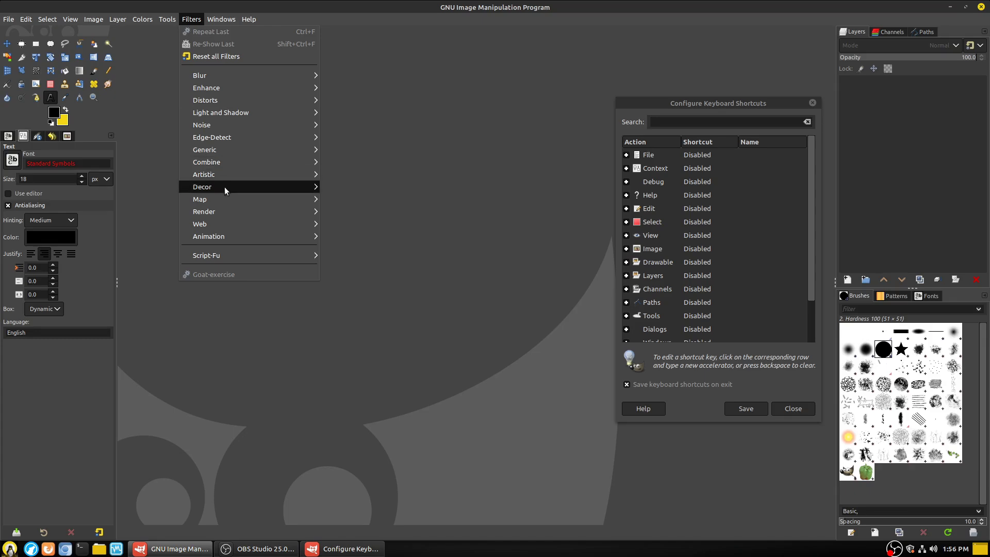
{"action": "left_click", "coordinate": [518, 157]}
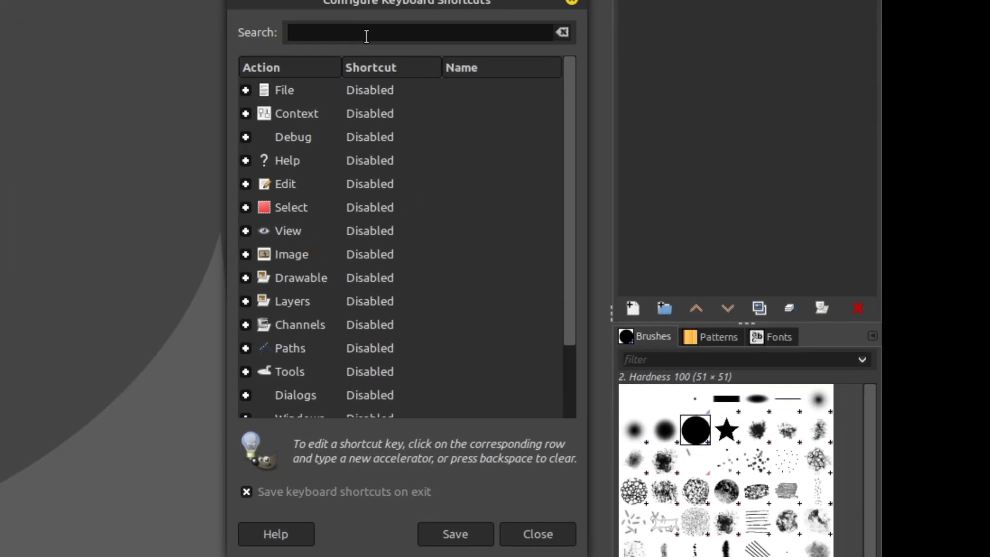
Find the scale actions, assign Ctrl+Alt+I to Scale Image and save the keyboard shortcuts.
{"action": "left_click", "coordinate": [694, 124]}
{"action": "type", "text": "scale"}
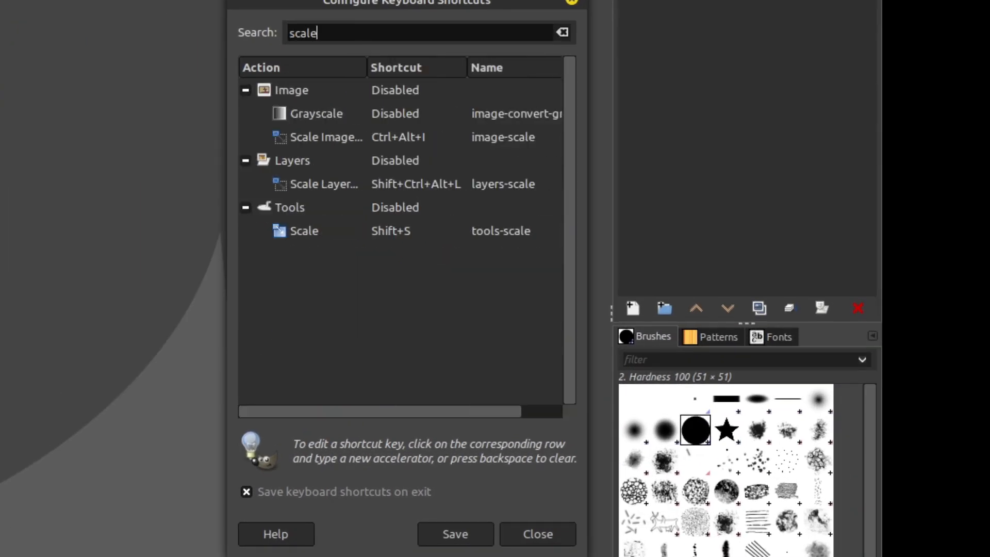
{"action": "left_click", "coordinate": [392, 139]}
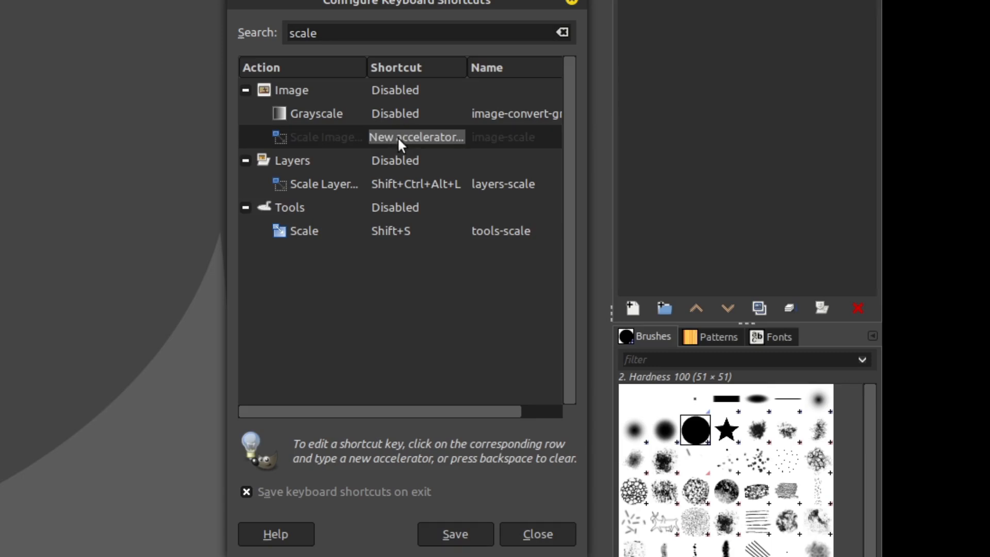
{"action": "key", "text": "ctrl+alt+i"}
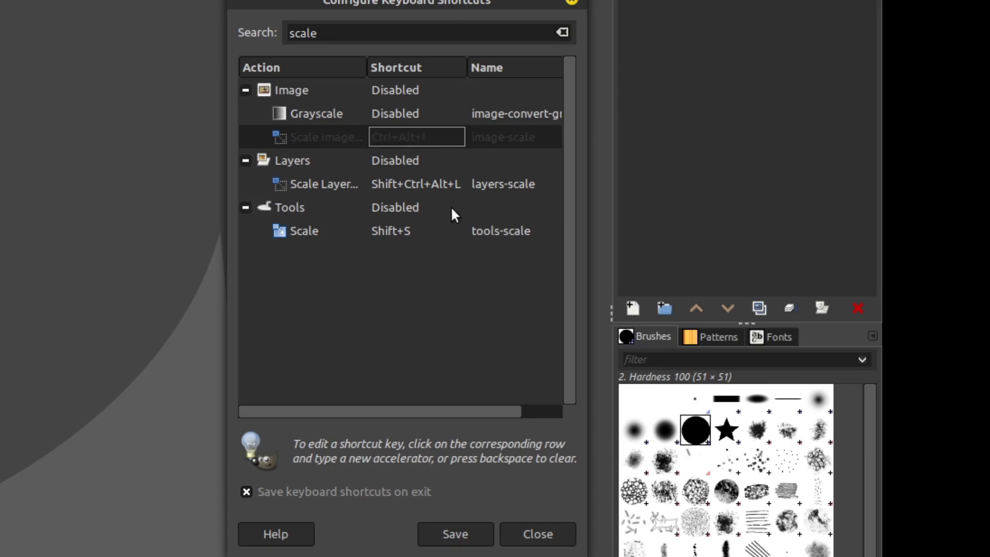
{"action": "left_click", "coordinate": [479, 527]}
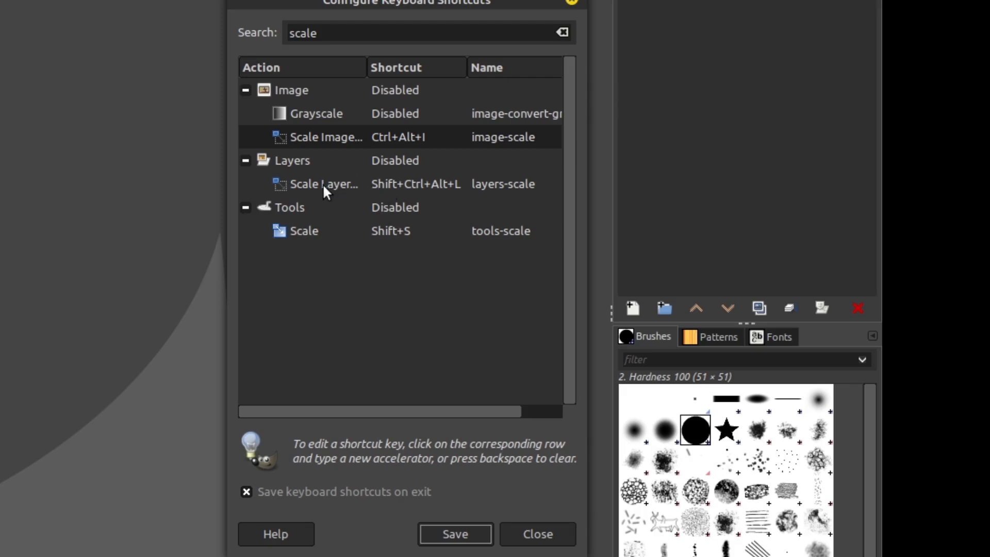
Assign Shift+S to the Scale tool and Shift+Ctrl+Alt+L to Scale Layer.
{"action": "left_click", "coordinate": [300, 232]}
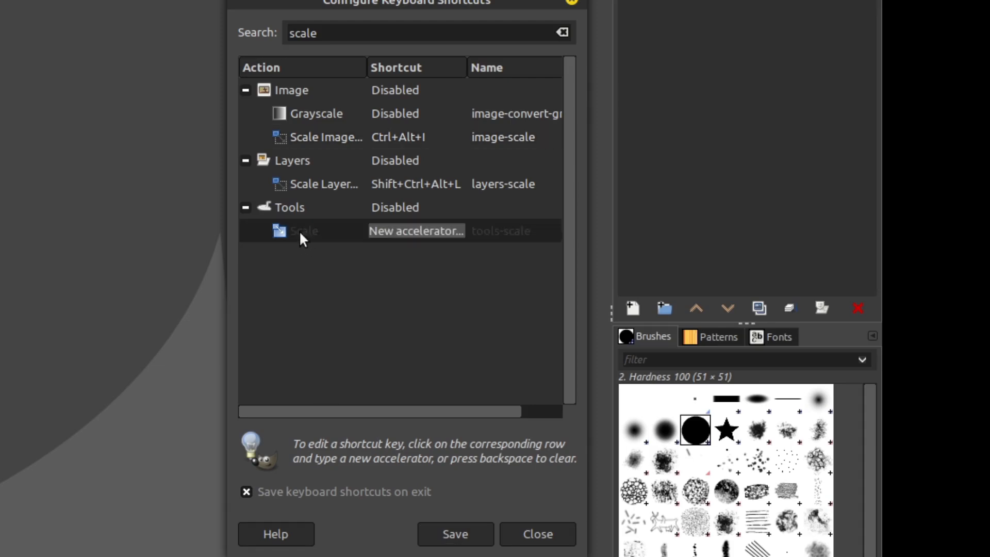
{"action": "key", "text": "shift+s"}
{"action": "left_click", "coordinate": [310, 183]}
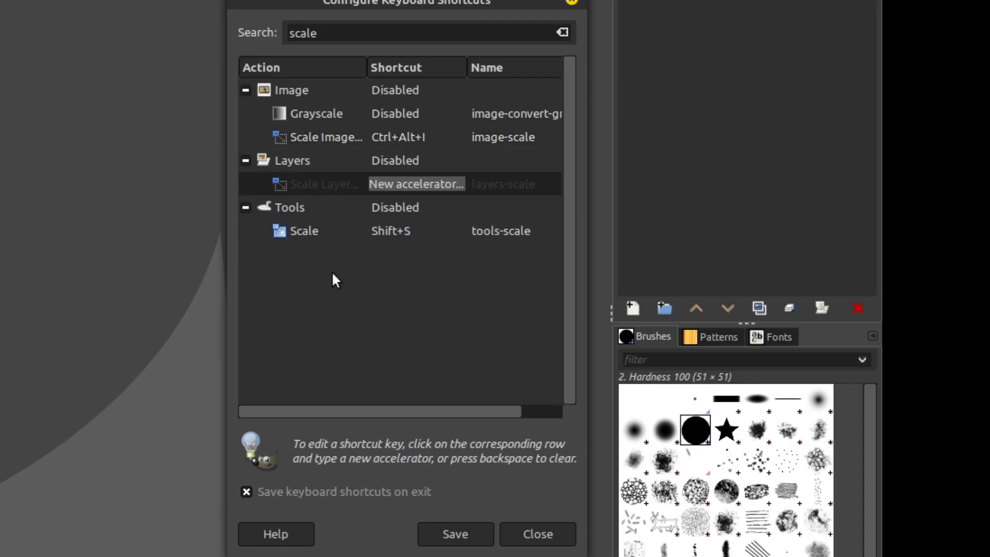
{"action": "key", "text": "ctrl+shift+alt+l"}
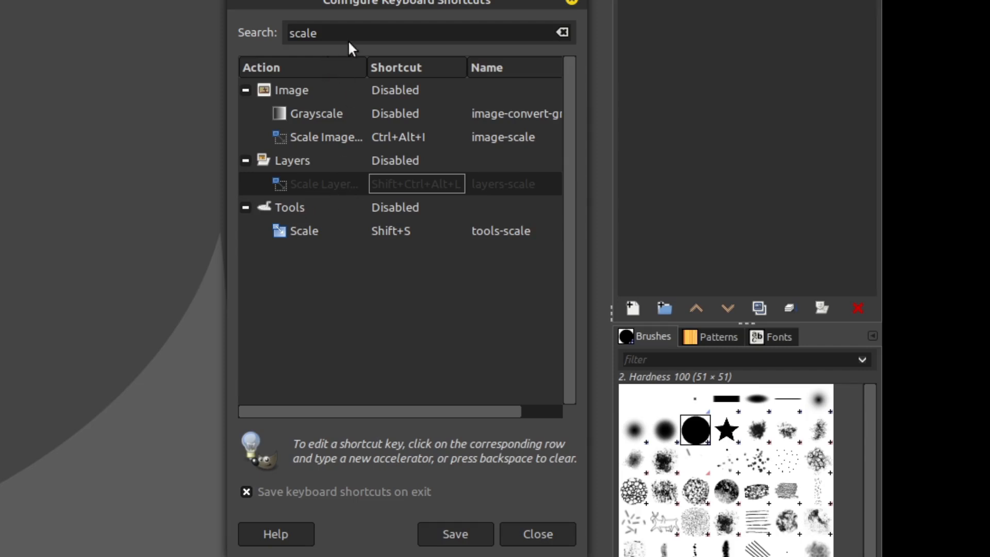
Look up the shortcuts of the "canvas" and "snap" actions, and clear the search to list all categories.
{"action": "left_click", "coordinate": [563, 32]}
{"action": "type", "text": "canvas"}
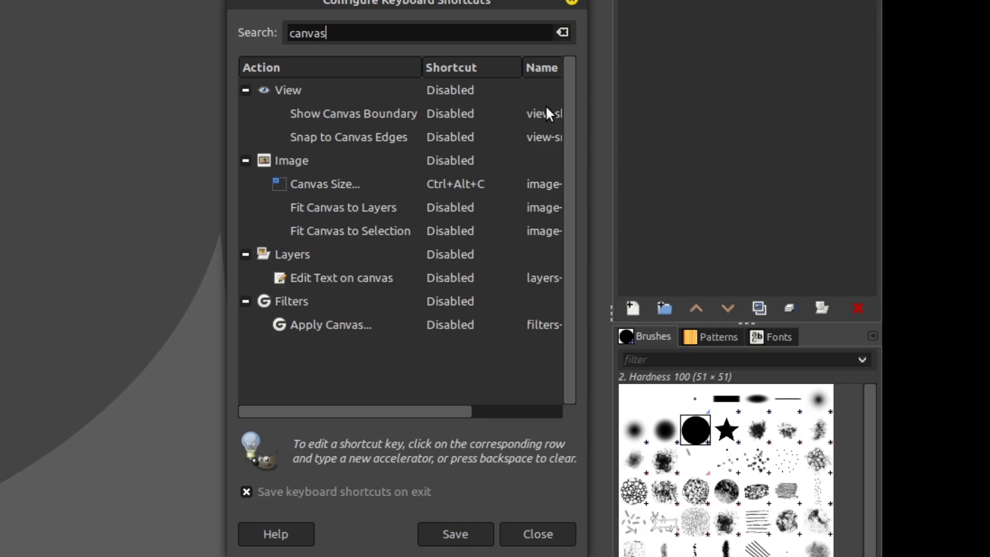
{"action": "key", "text": "ctrl+a"}
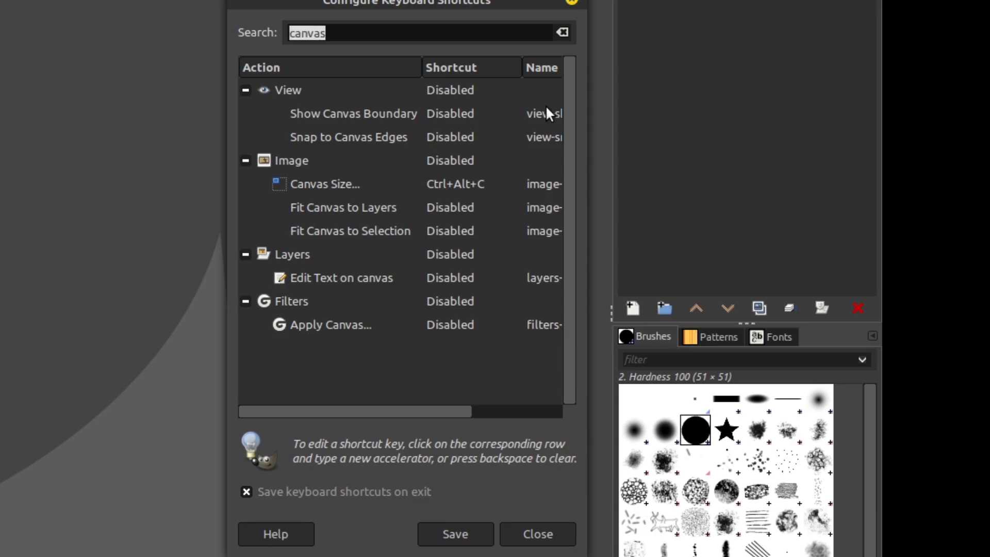
{"action": "key", "text": "BackSpace"}
{"action": "type", "text": "snap"}
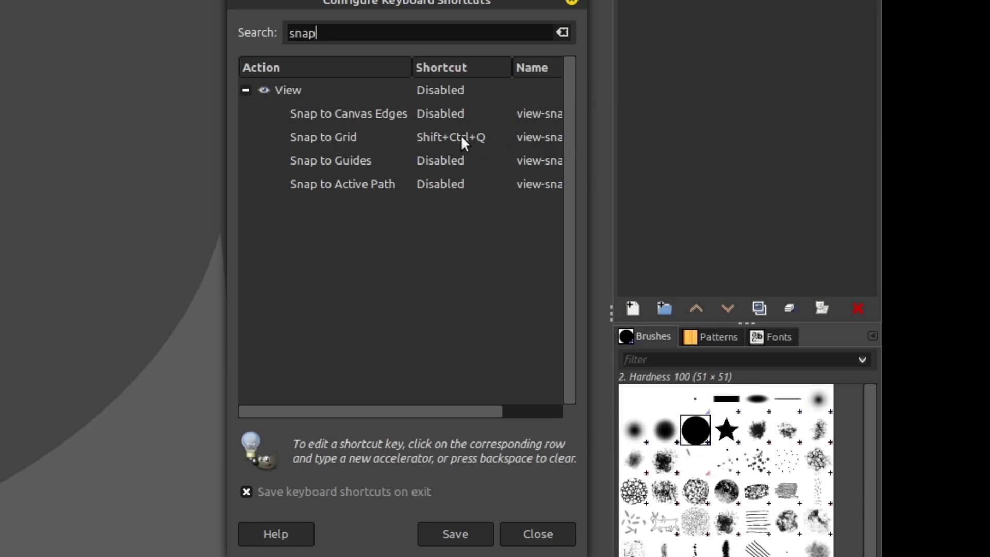
{"action": "key", "text": "BackSpace"}
{"action": "key", "text": "BackSpace"}
{"action": "key", "text": "BackSpace"}
{"action": "key", "text": "BackSpace"}
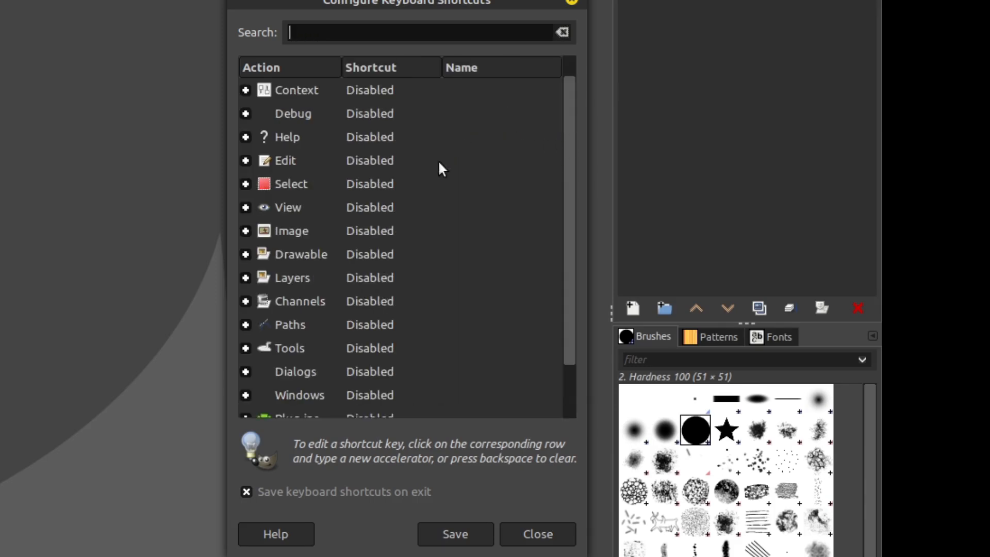
{"action": "scroll", "coordinate": [449, 206], "scroll_direction": "down", "scroll_amount": 3}
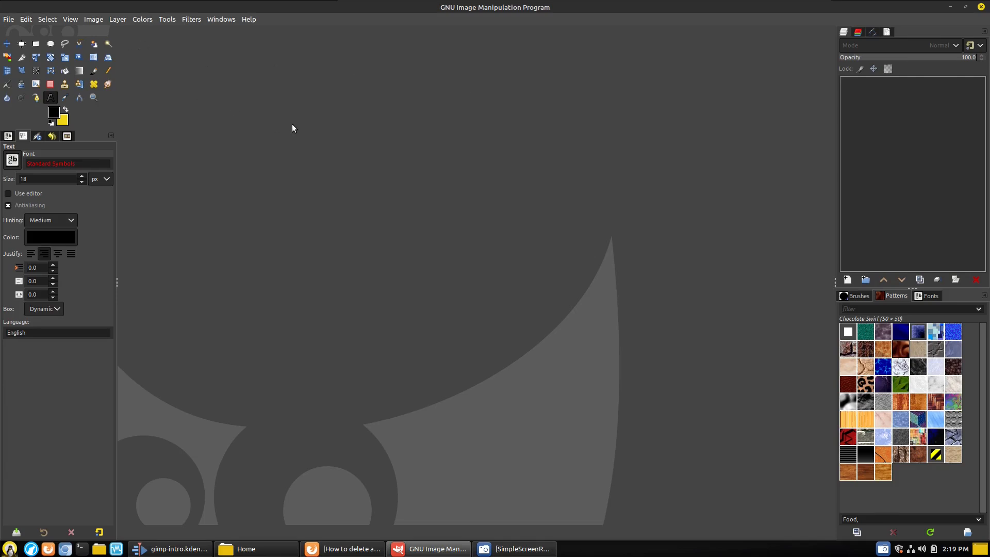
{"action": "left_click", "coordinate": [8, 20]}
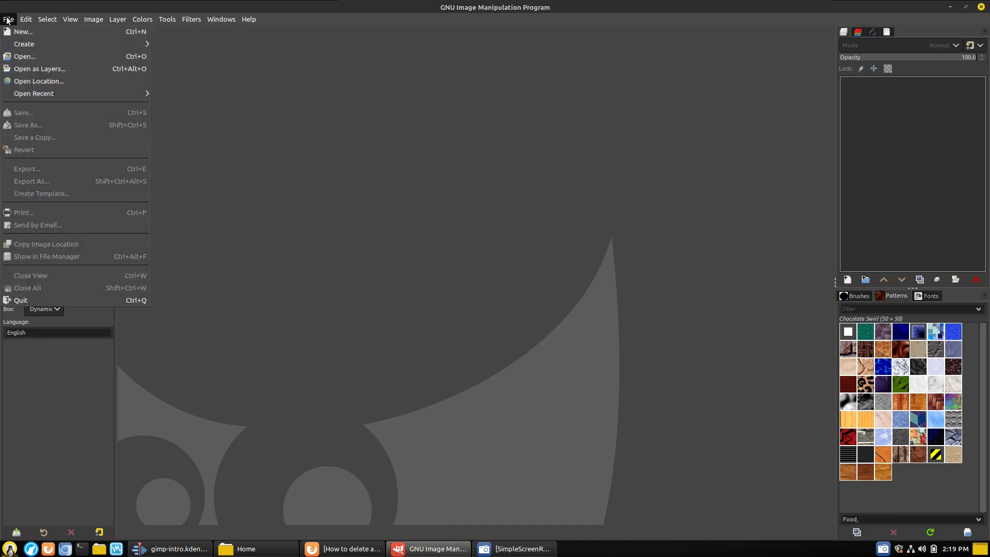
{"action": "left_click", "coordinate": [23, 31]}
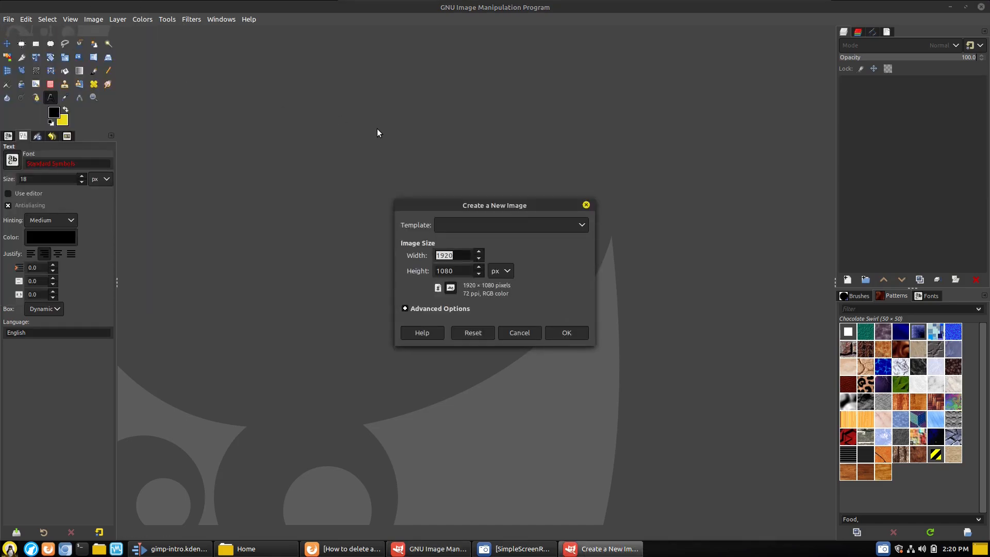
{"action": "left_click", "coordinate": [585, 225]}
{"action": "left_click", "coordinate": [586, 227]}
{"action": "left_click", "coordinate": [573, 226]}
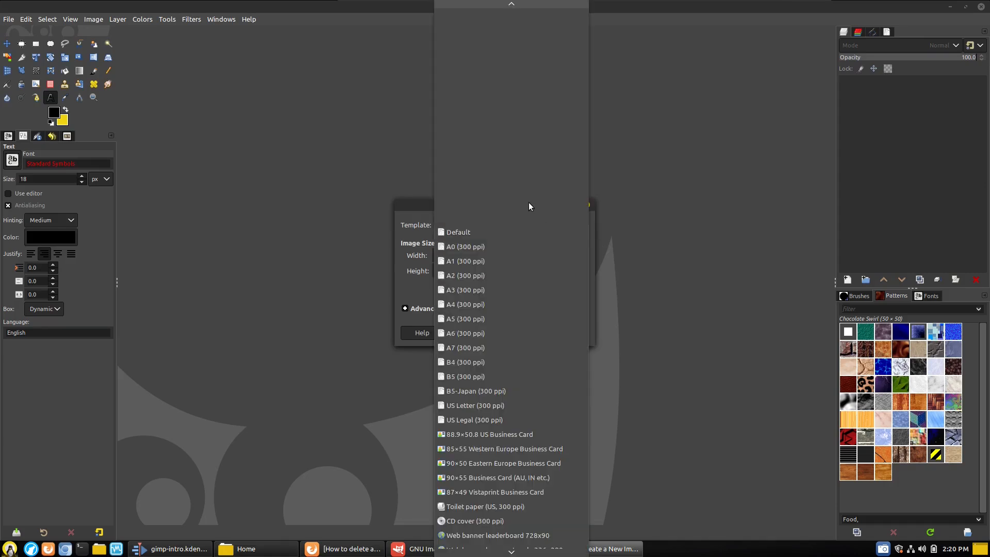
{"action": "left_click", "coordinate": [475, 229]}
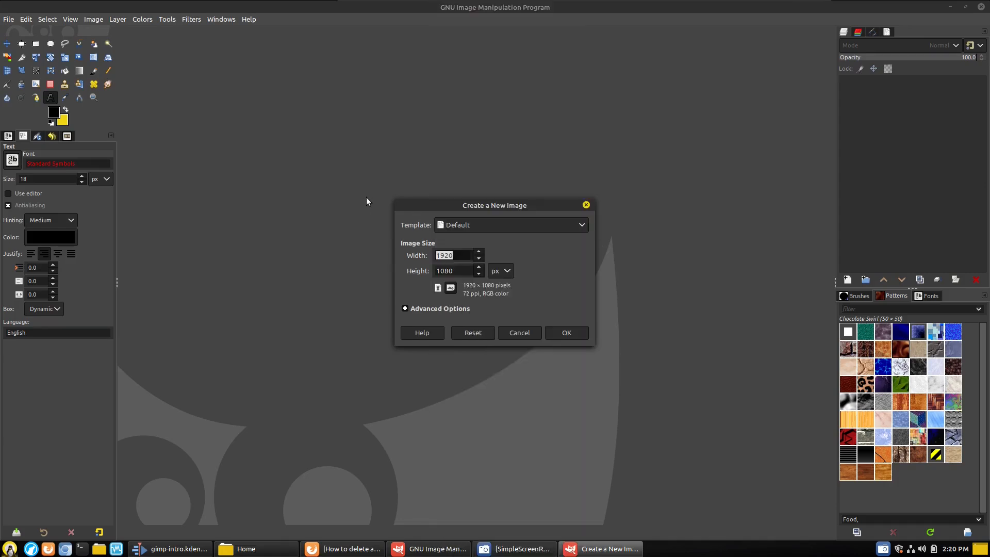
{"action": "left_click", "coordinate": [519, 333]}
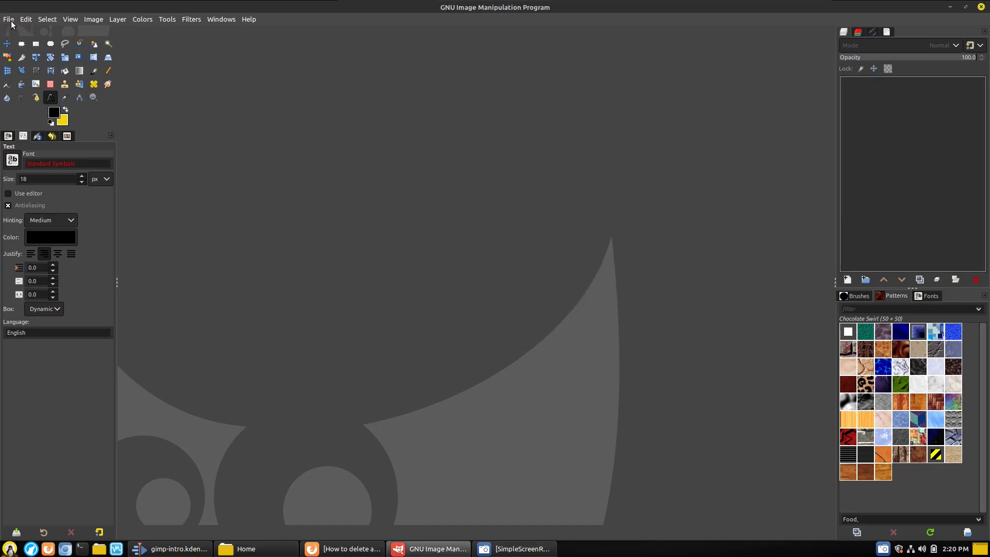
Create a new 1920 × 1080 px image, expanding the advanced options and keeping the fill set to Transparency.
{"action": "left_click", "coordinate": [12, 24]}
{"action": "left_click", "coordinate": [20, 29]}
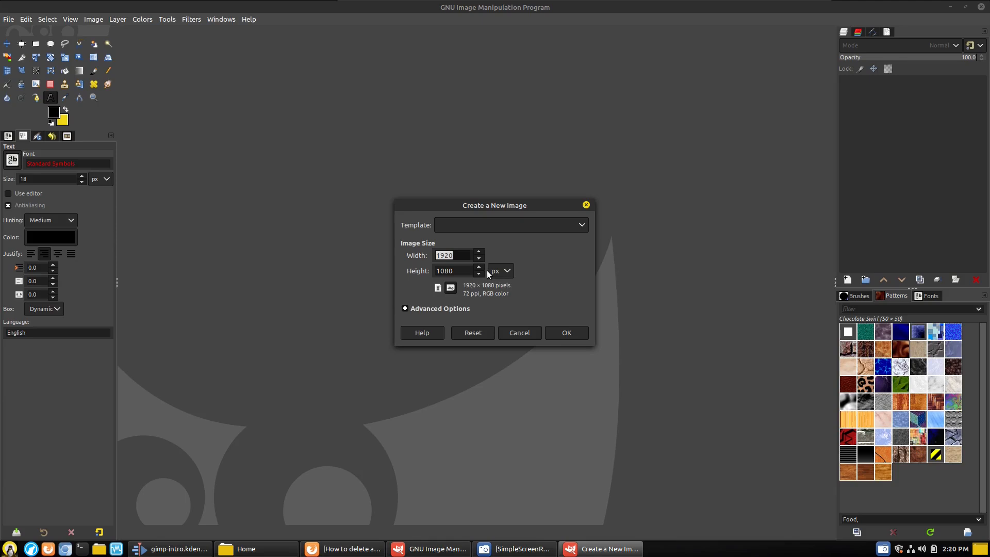
{"action": "left_click", "coordinate": [453, 308]}
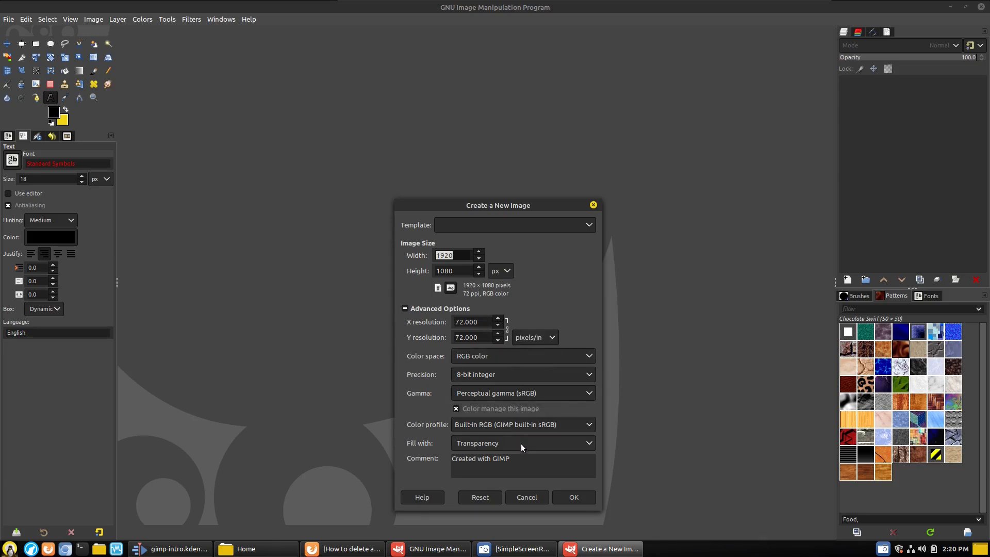
{"action": "left_click", "coordinate": [574, 498]}
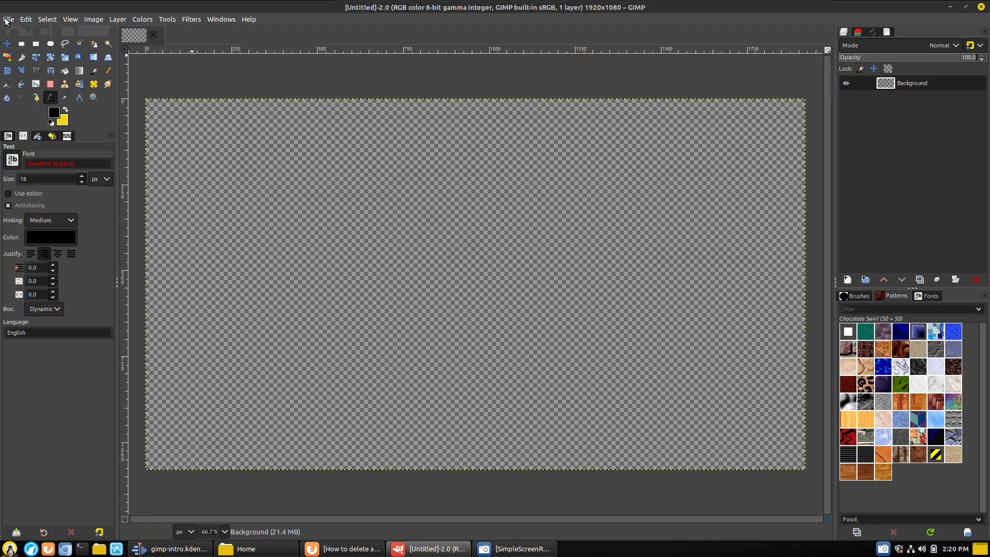
Save the open image's settings as a template named "Problem" and close the image.
{"action": "left_click", "coordinate": [6, 20]}
{"action": "left_click", "coordinate": [73, 190]}
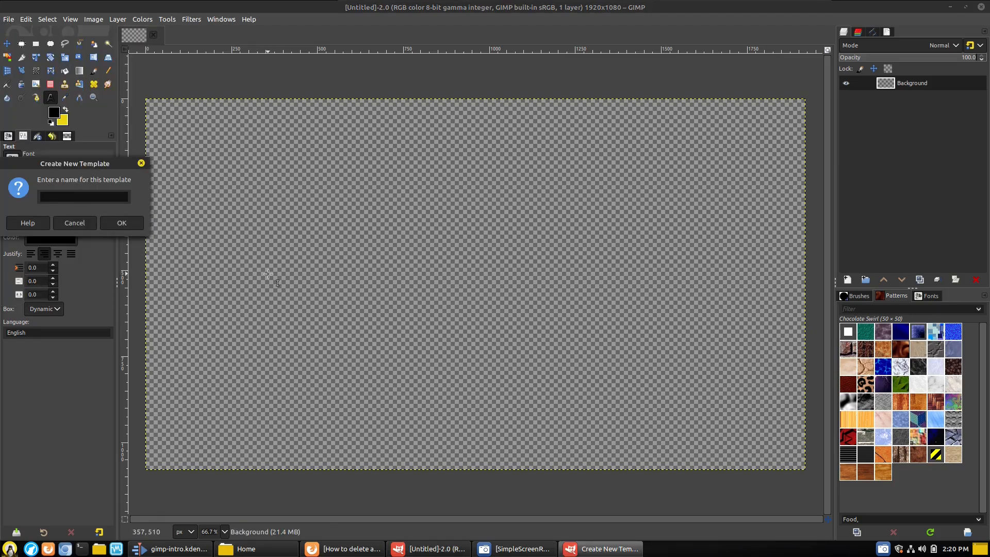
{"action": "type", "text": "Problem"}
{"action": "left_click", "coordinate": [121, 223]}
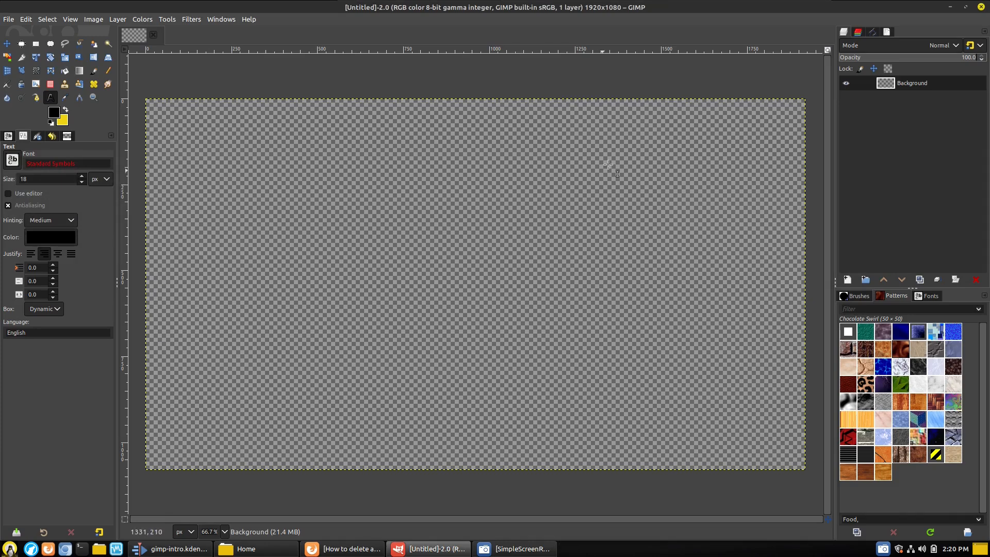
{"action": "left_click", "coordinate": [151, 37]}
Create a test image from the Problem template with its advanced options expanded, and close that image.
{"action": "left_click", "coordinate": [9, 19]}
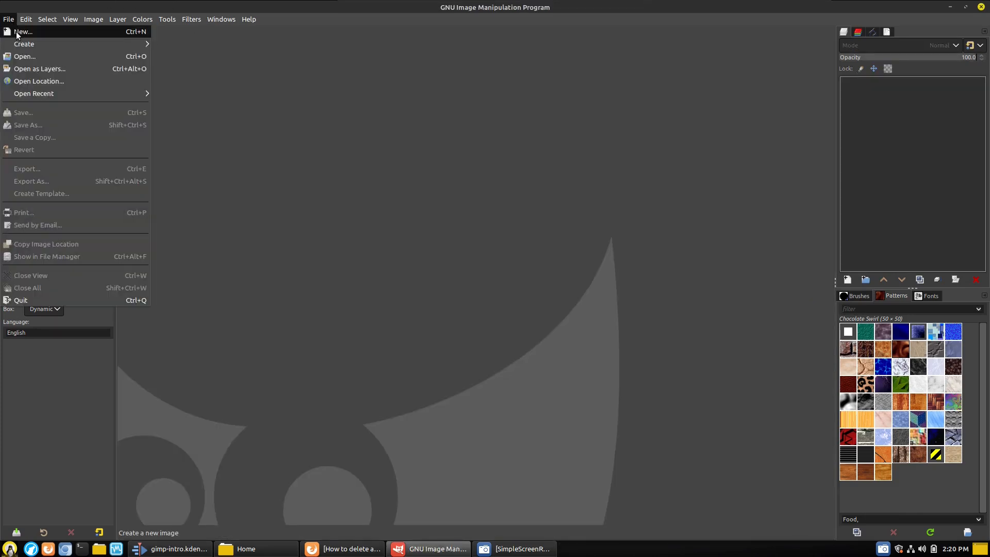
{"action": "left_click", "coordinate": [16, 31]}
{"action": "left_click", "coordinate": [495, 225]}
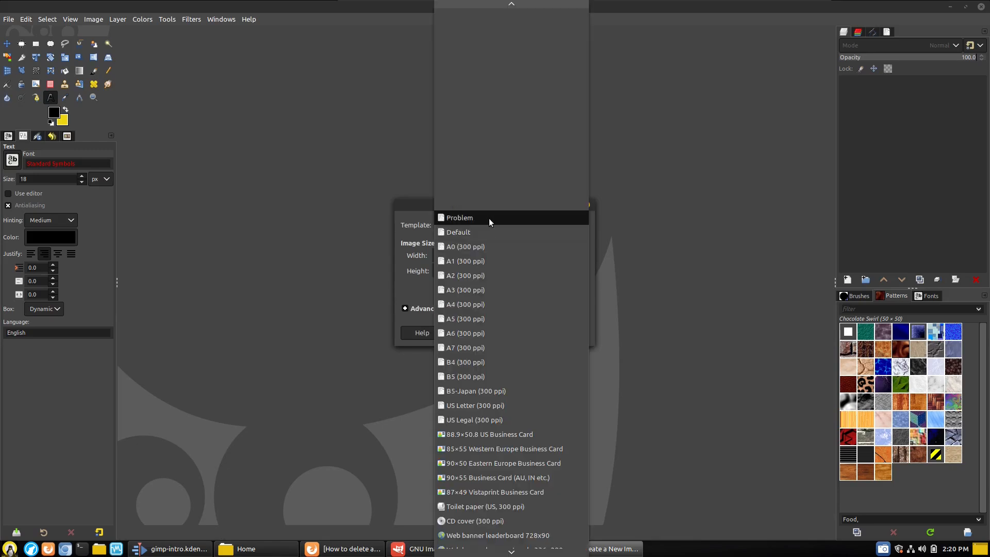
{"action": "left_click", "coordinate": [488, 218]}
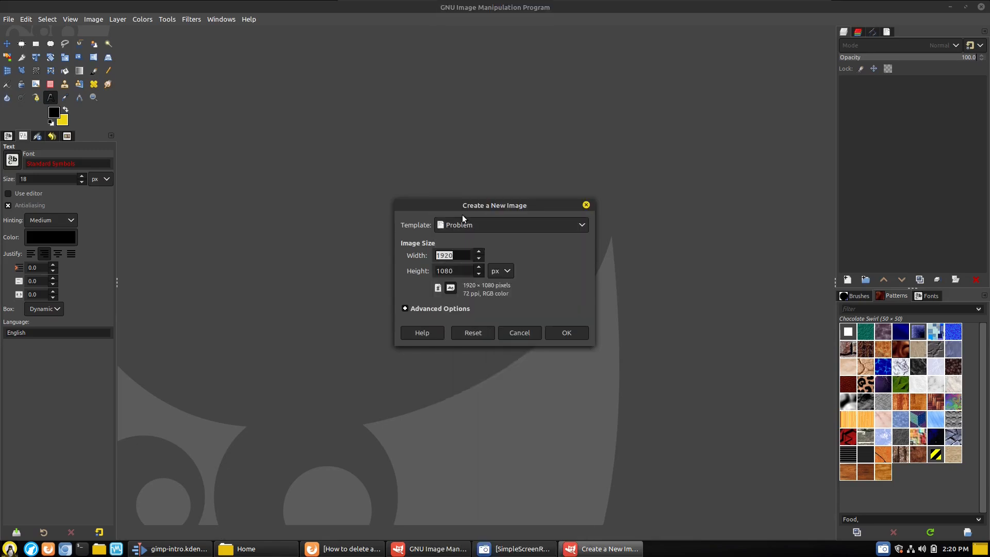
{"action": "left_click", "coordinate": [435, 309]}
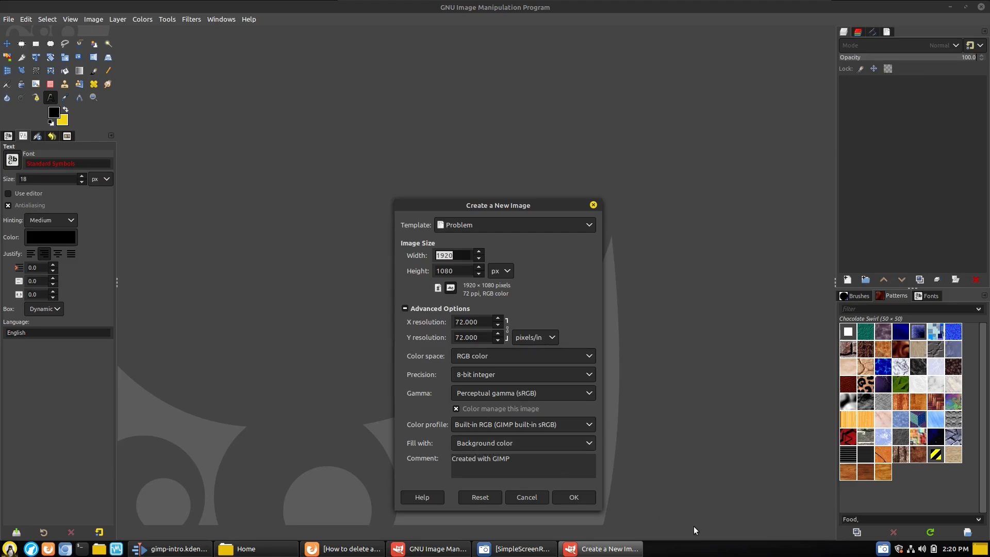
{"action": "left_click", "coordinate": [574, 497]}
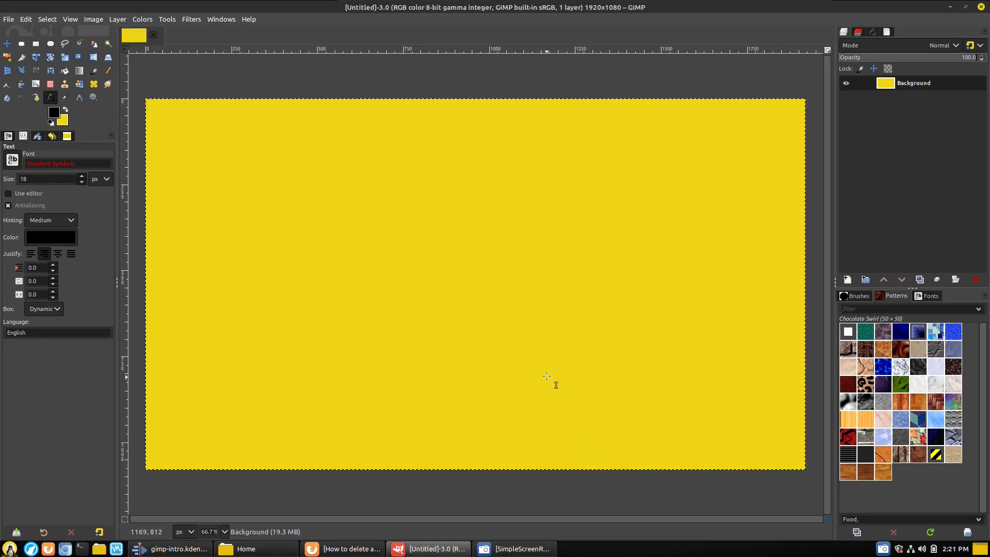
{"action": "left_click", "coordinate": [153, 34]}
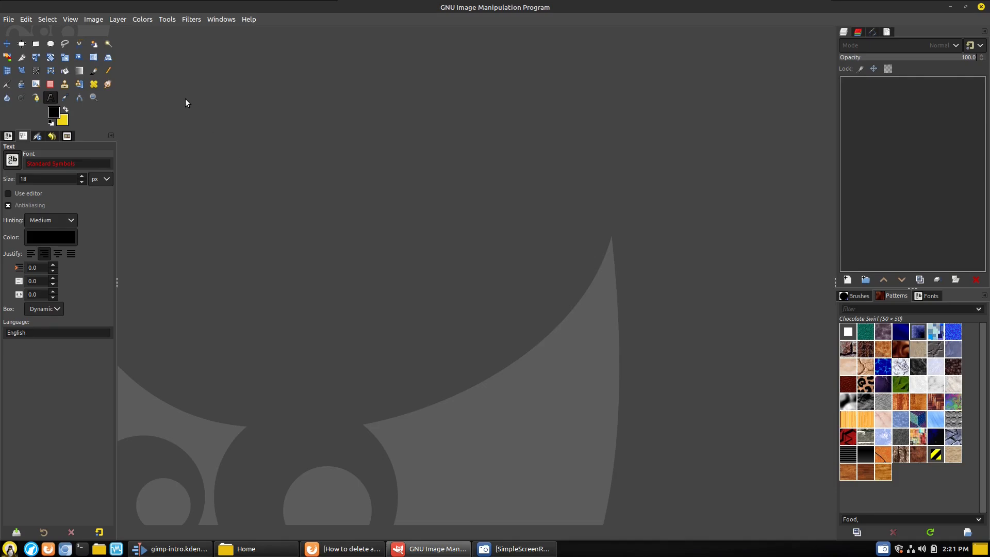
Check the list of dockable dialogs for Templates, show the docked Templates list and look through its entries.
{"action": "left_click", "coordinate": [213, 20]}
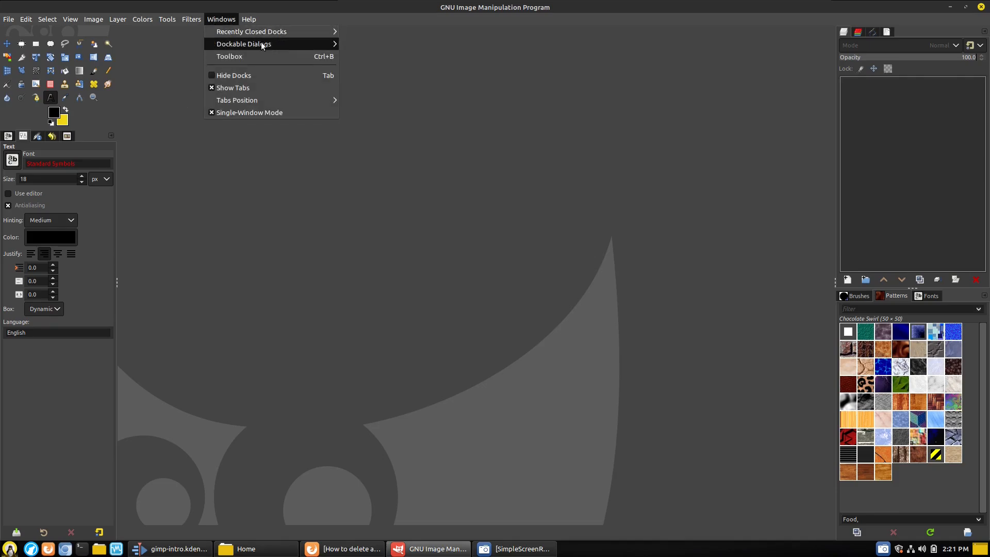
{"action": "mouse_move", "coordinate": [261, 46]}
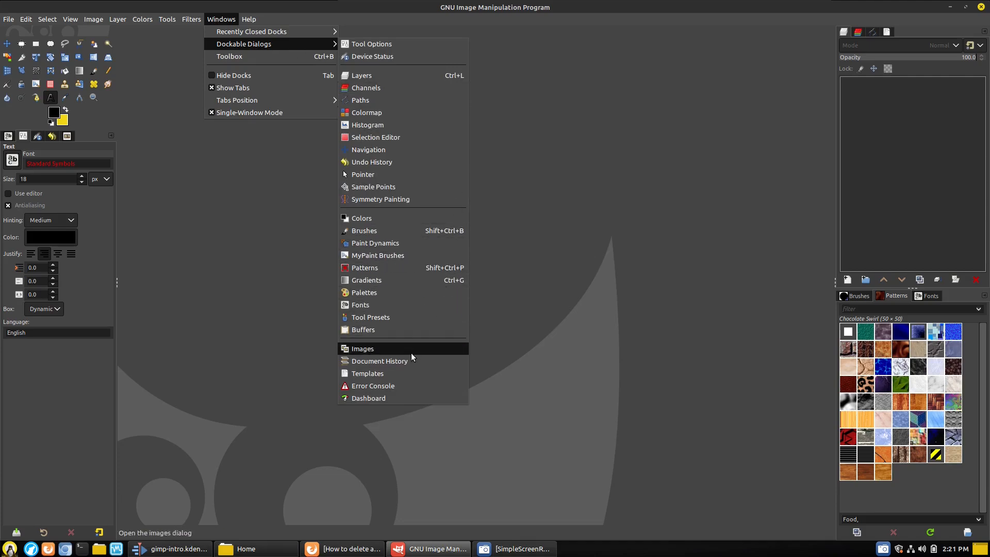
{"action": "left_click", "coordinate": [750, 193]}
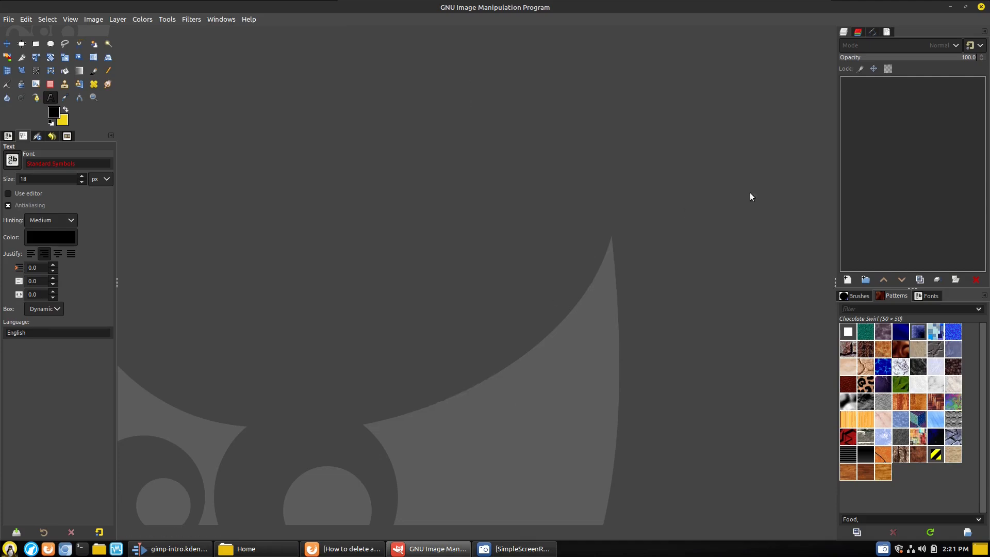
{"action": "left_click", "coordinate": [887, 32]}
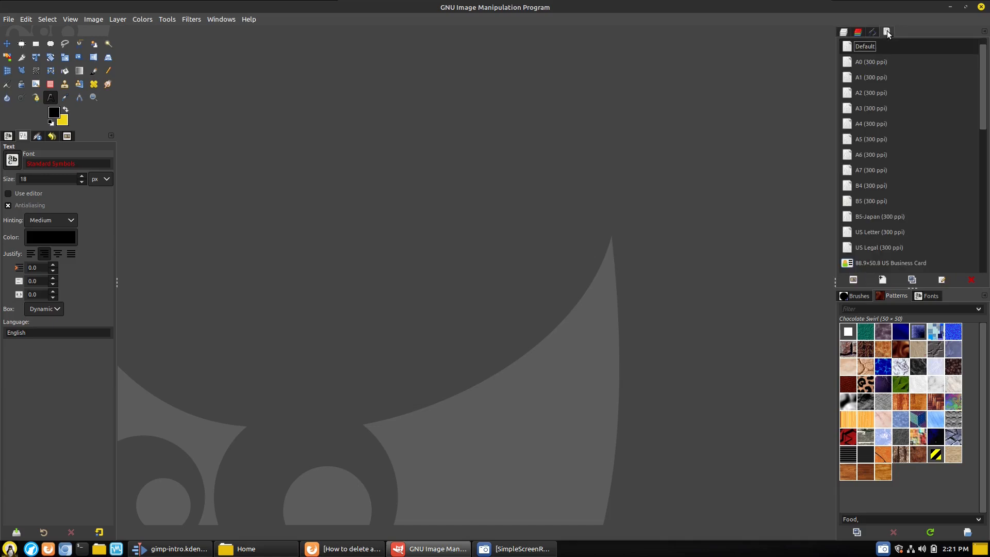
{"action": "scroll", "coordinate": [902, 123], "scroll_direction": "down", "scroll_amount": 5}
{"action": "scroll", "coordinate": [893, 163], "scroll_direction": "up", "scroll_amount": 5}
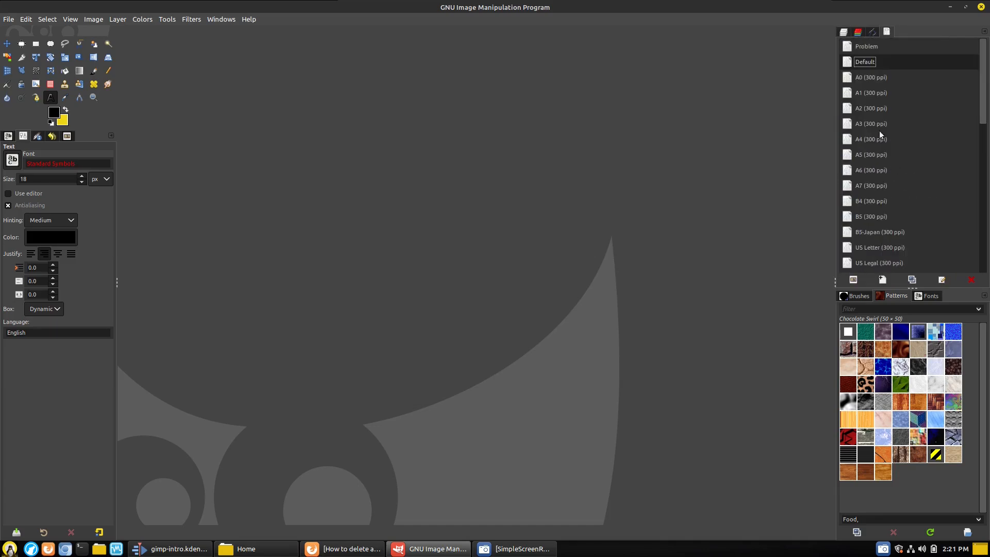
{"action": "scroll", "coordinate": [934, 102], "scroll_direction": "down", "scroll_amount": 1}
{"action": "scroll", "coordinate": [935, 102], "scroll_direction": "down", "scroll_amount": 5}
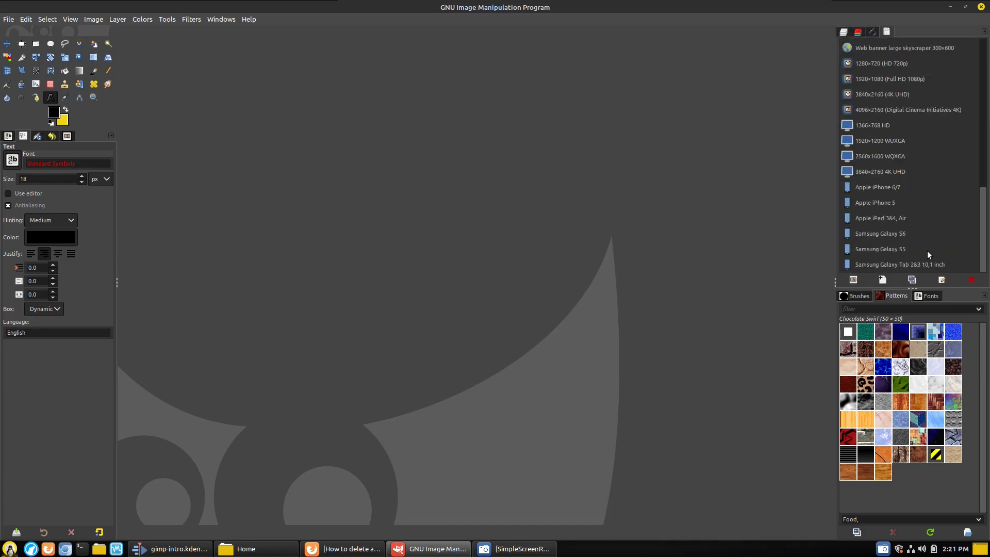
Delete the Apple iPhone 6/7, Apple iPhone 5 and Apple iPad 3&4, Air templates.
{"action": "left_click", "coordinate": [889, 187]}
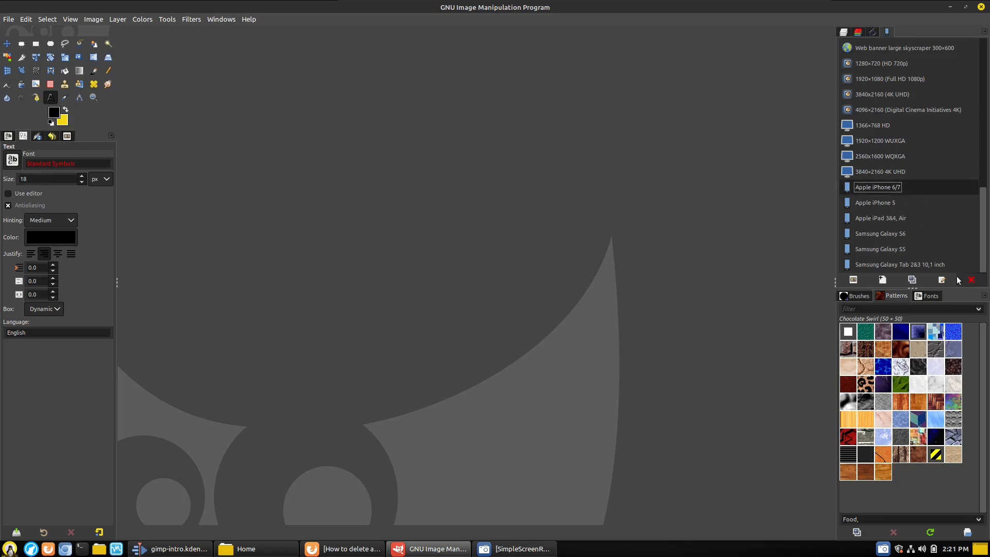
{"action": "left_click", "coordinate": [971, 281]}
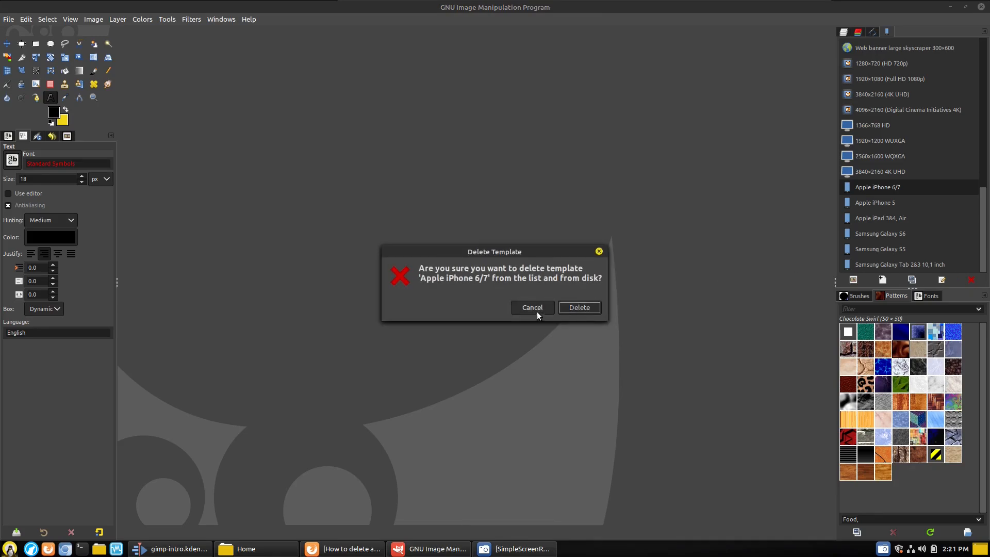
{"action": "left_click", "coordinate": [578, 309]}
{"action": "left_click", "coordinate": [970, 280]}
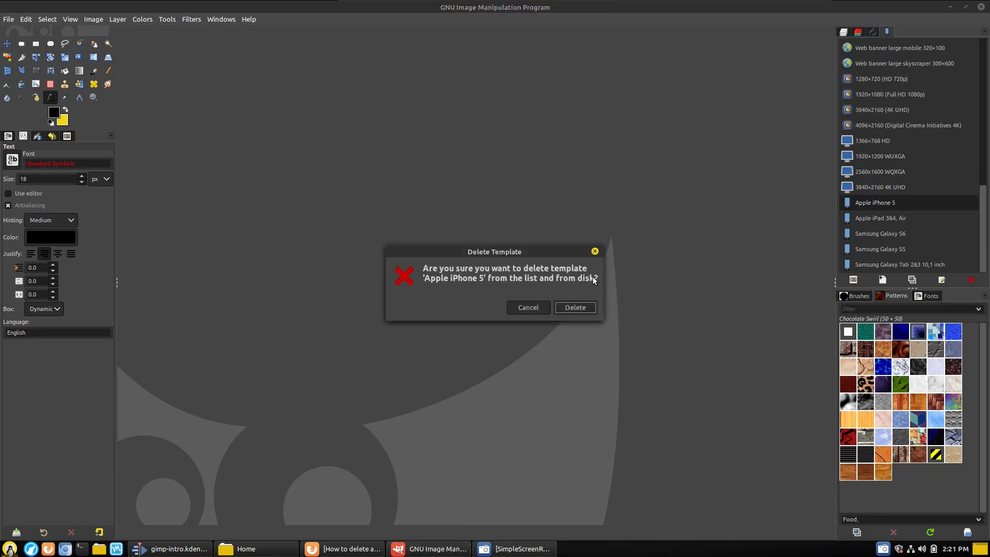
{"action": "left_click", "coordinate": [567, 307]}
{"action": "left_click", "coordinate": [970, 280]}
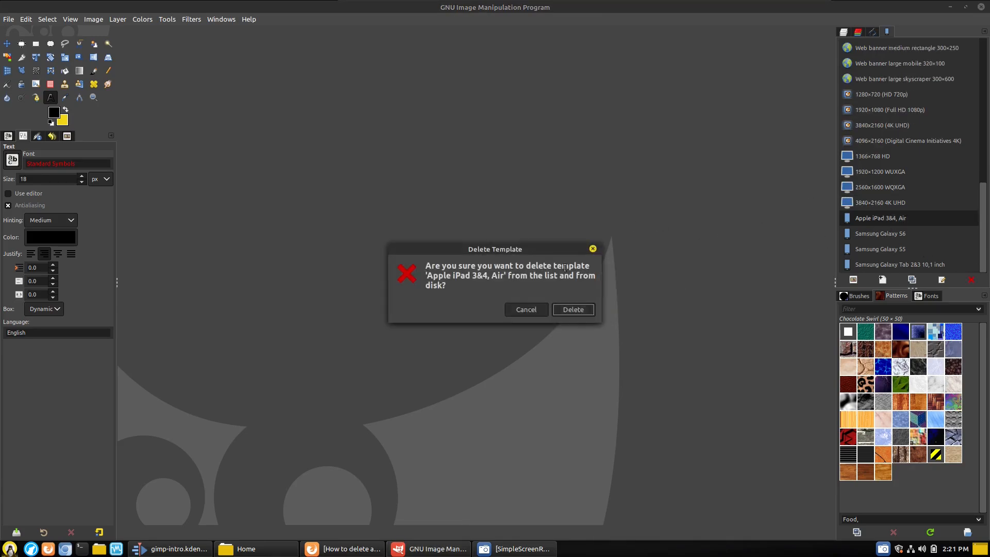
{"action": "left_click", "coordinate": [572, 310]}
Create test images from the 1366×768 HD, Problem and Default templates one by one, closing each image again.
{"action": "scroll", "coordinate": [896, 126], "scroll_direction": "up", "scroll_amount": 10}
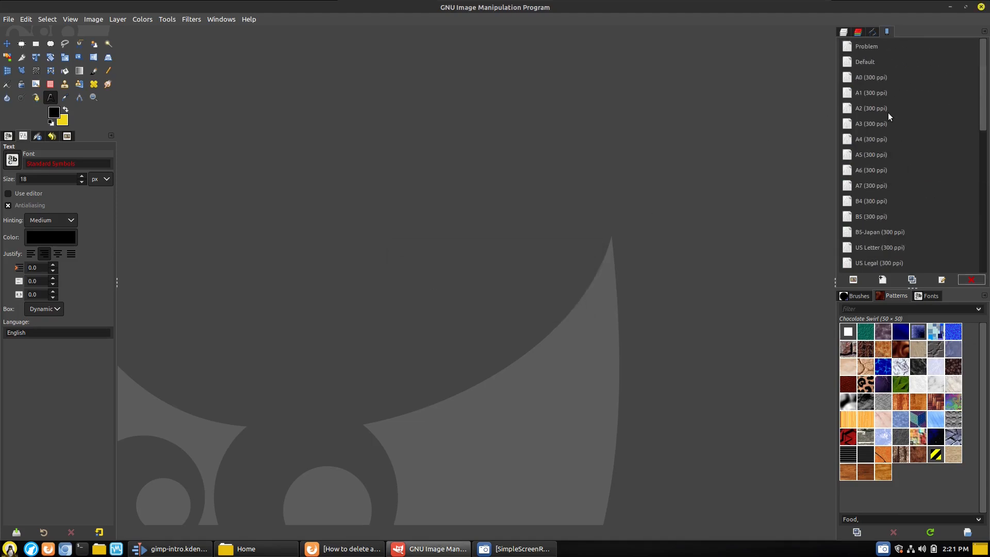
{"action": "scroll", "coordinate": [875, 149], "scroll_direction": "down", "scroll_amount": 10}
{"action": "double_click", "coordinate": [846, 172]}
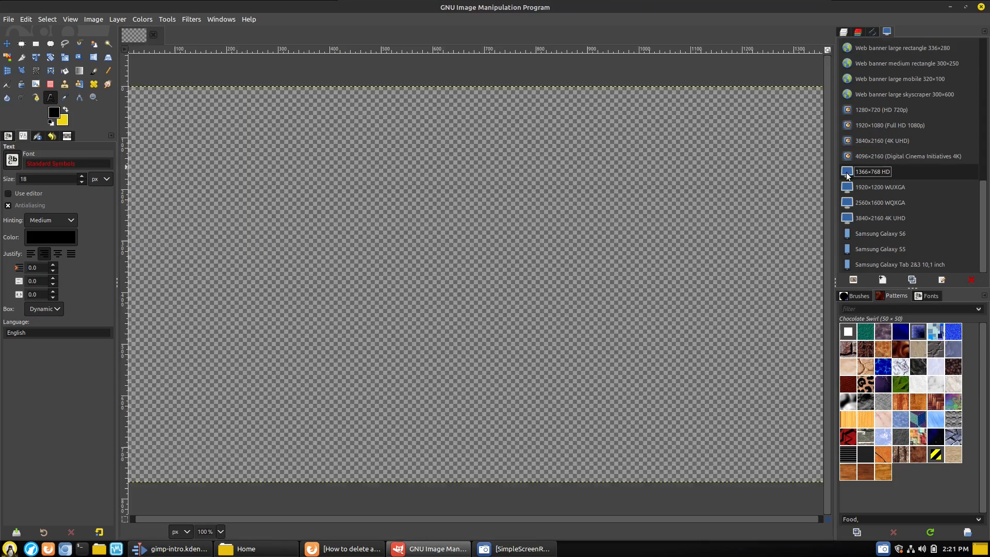
{"action": "left_click", "coordinate": [152, 36]}
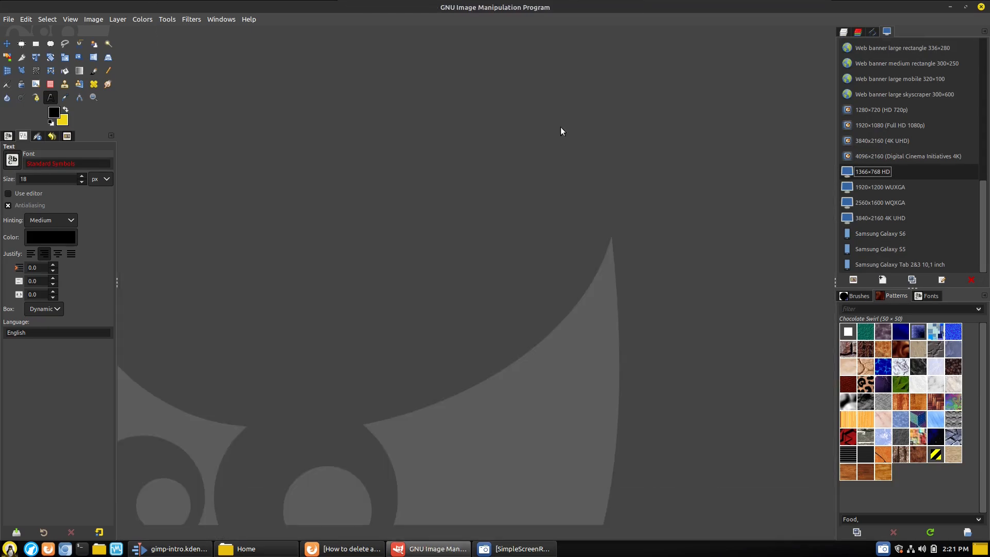
{"action": "scroll", "coordinate": [904, 119], "scroll_direction": "up", "scroll_amount": 10}
{"action": "double_click", "coordinate": [843, 46]}
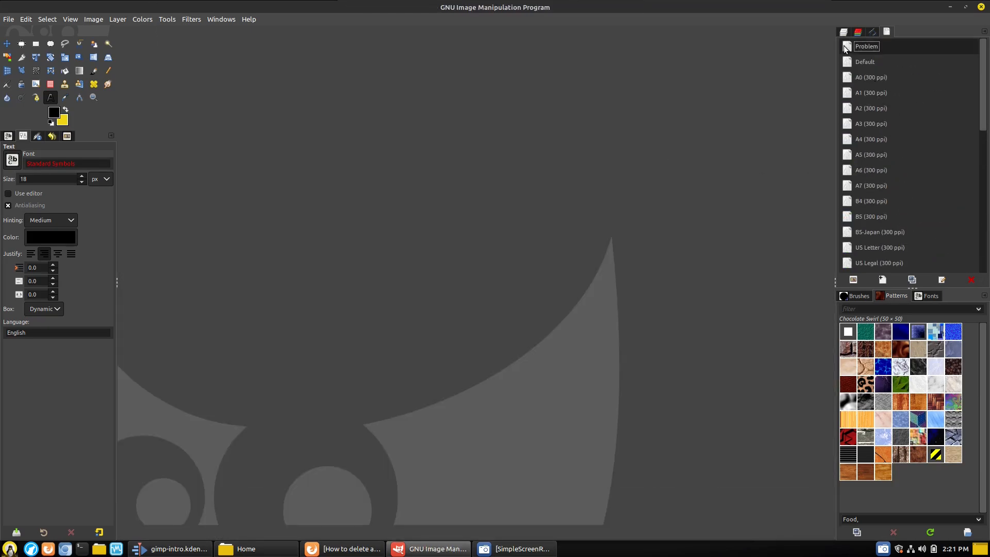
{"action": "left_click", "coordinate": [150, 35]}
{"action": "double_click", "coordinate": [849, 62]}
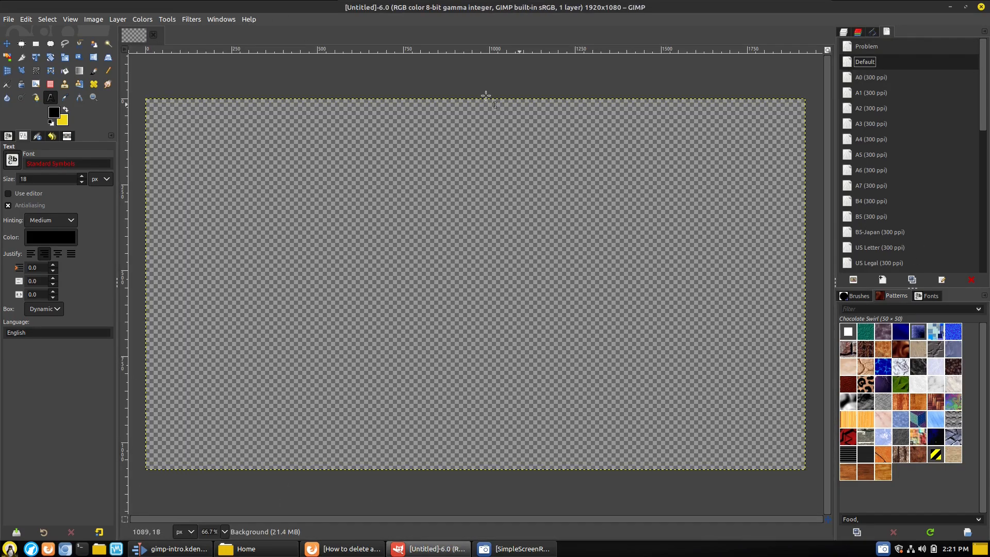
{"action": "left_click", "coordinate": [153, 34]}
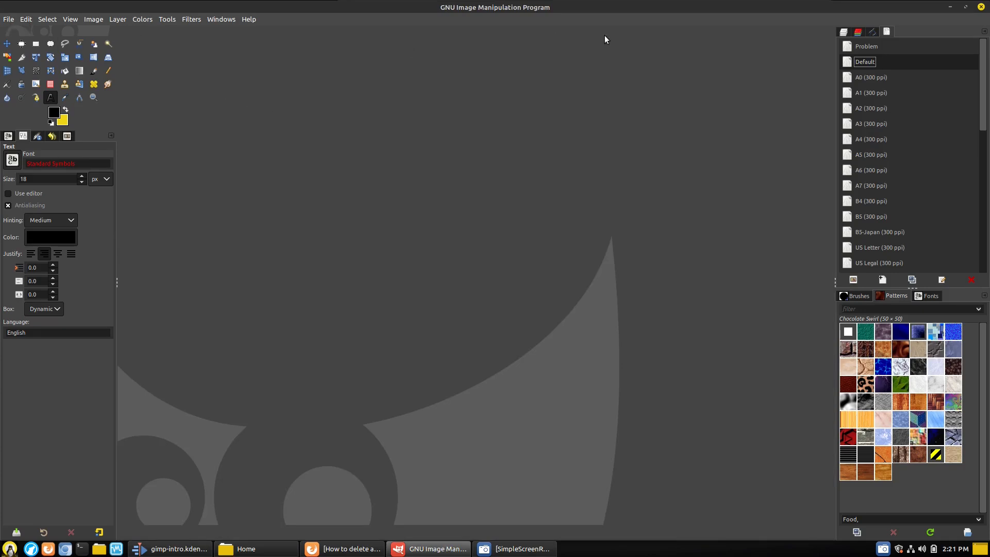
Set the Problem template to fill with Transparency, and create a test image from it, closing that image again.
{"action": "right_click", "coordinate": [849, 46]}
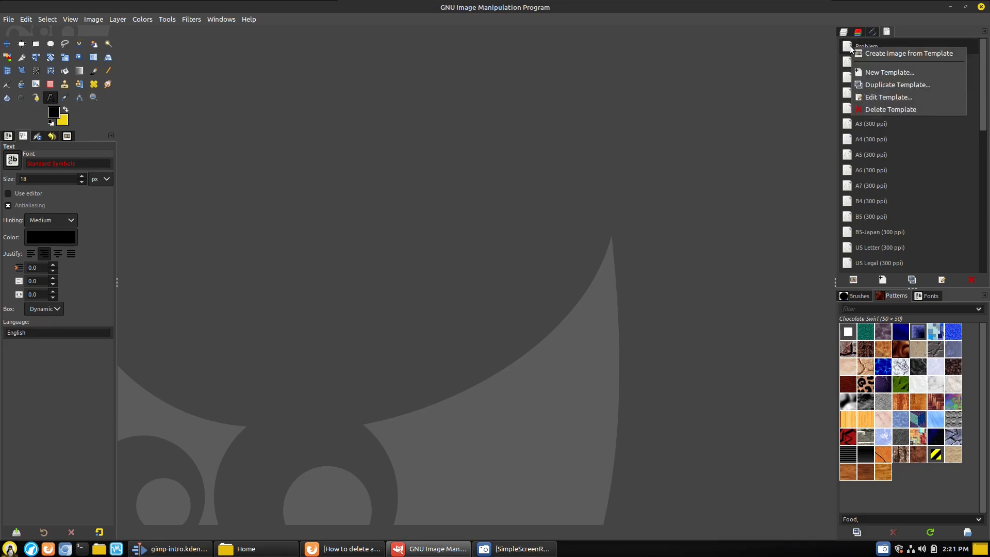
{"action": "left_click", "coordinate": [899, 100]}
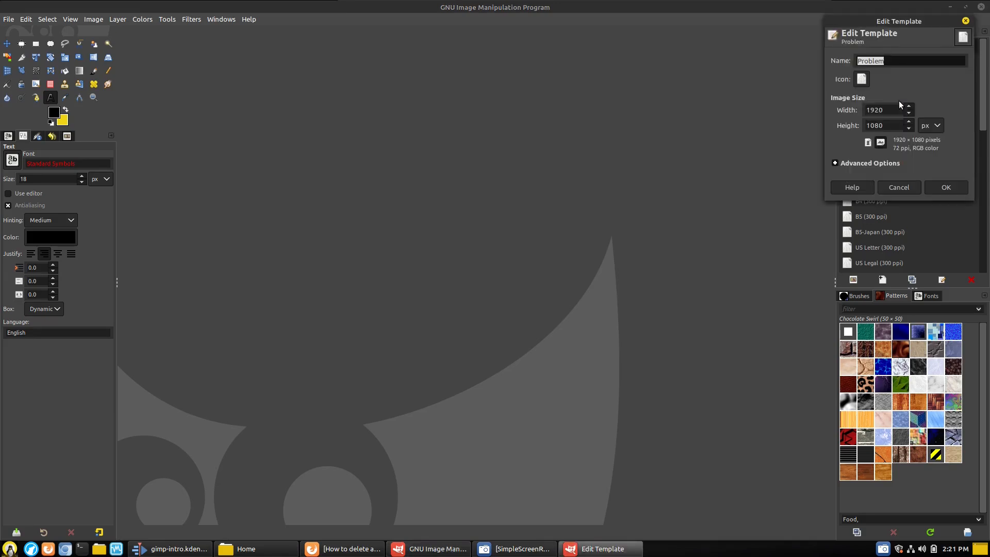
{"action": "left_click", "coordinate": [853, 163]}
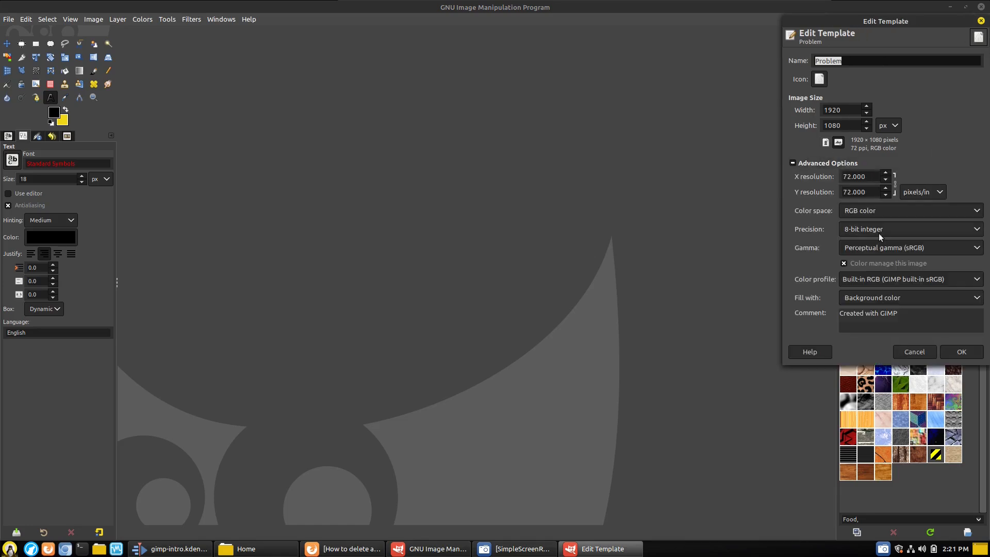
{"action": "left_click", "coordinate": [884, 296]}
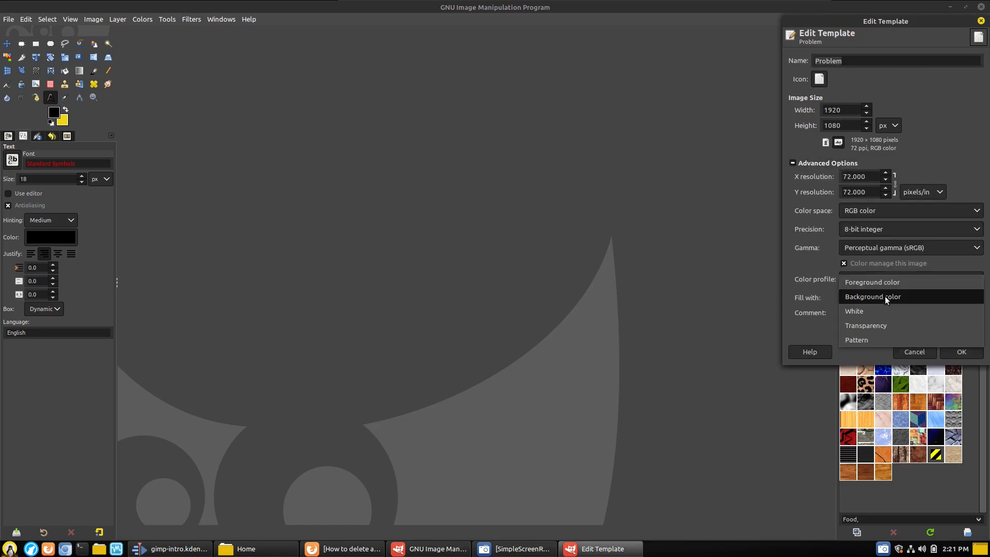
{"action": "left_click", "coordinate": [879, 324]}
{"action": "left_click", "coordinate": [962, 350]}
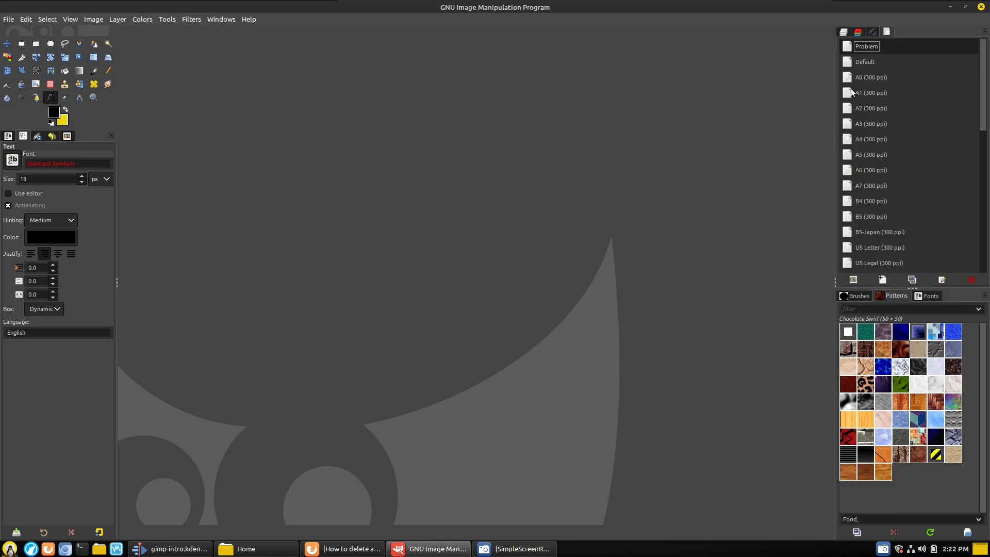
{"action": "double_click", "coordinate": [851, 47]}
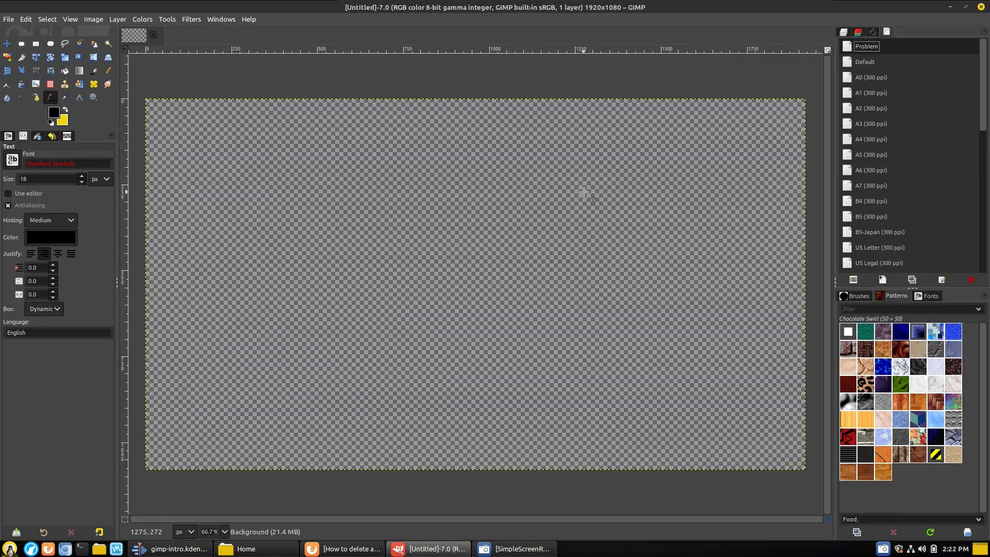
{"action": "left_click", "coordinate": [153, 36]}
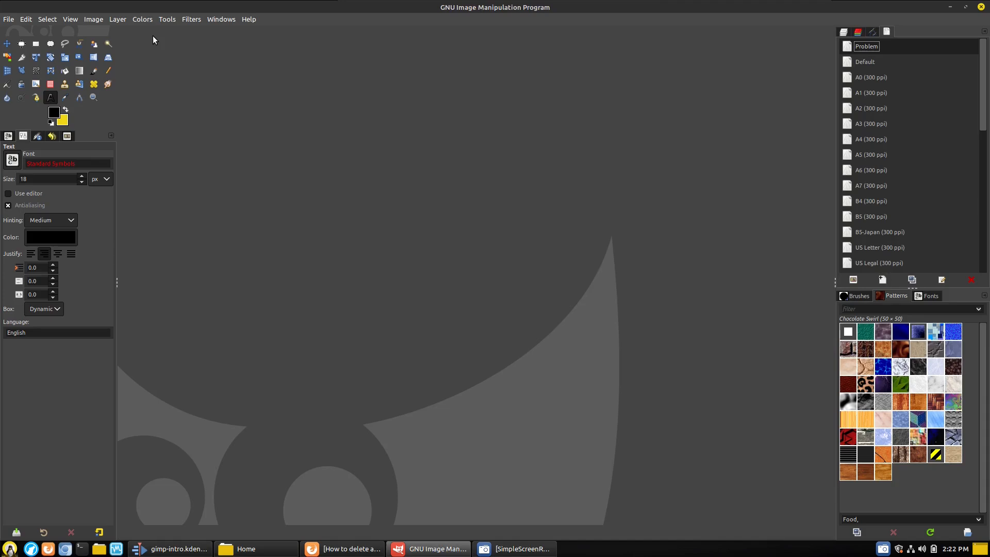
Delete the Problem template from the Templates list.
{"action": "left_click", "coordinate": [9, 19]}
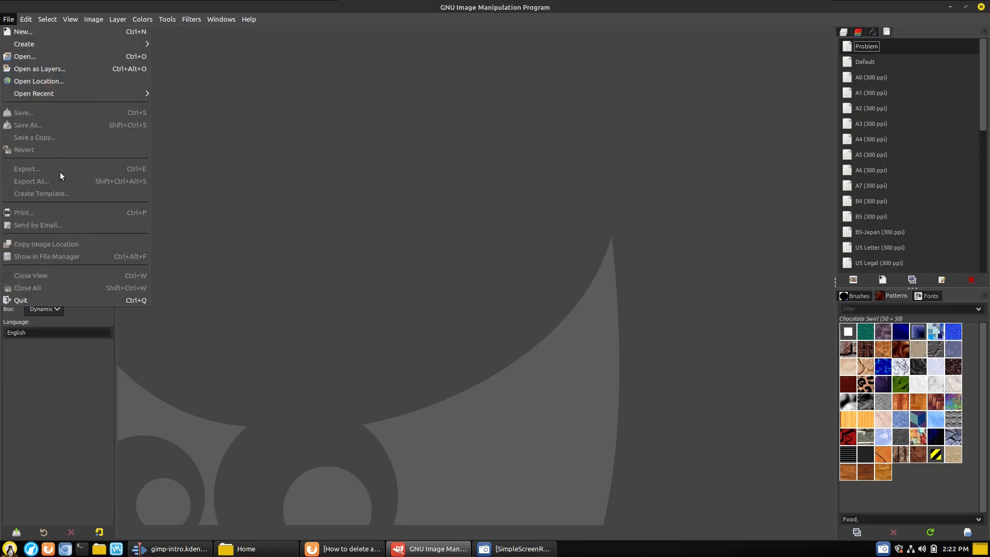
{"action": "left_click", "coordinate": [387, 151]}
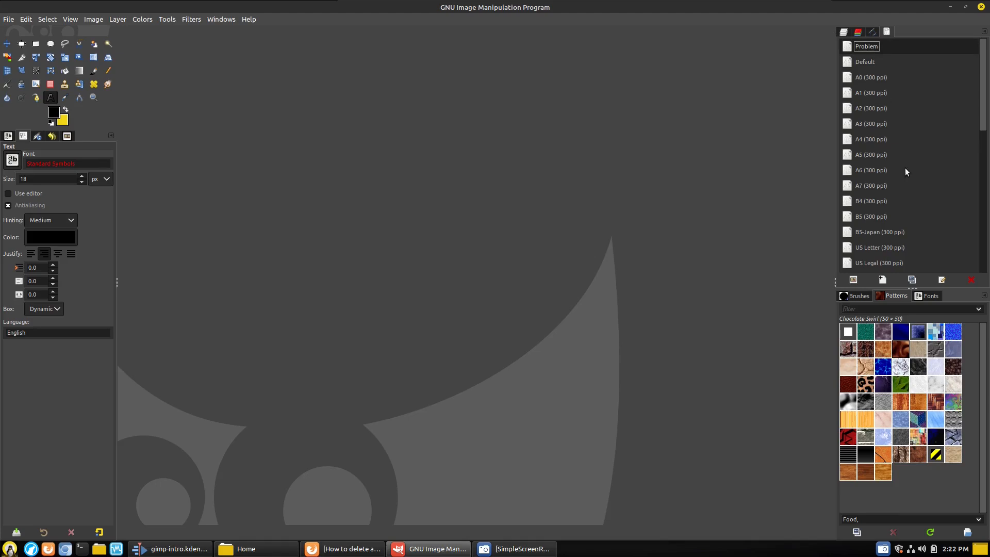
{"action": "left_click", "coordinate": [972, 279]}
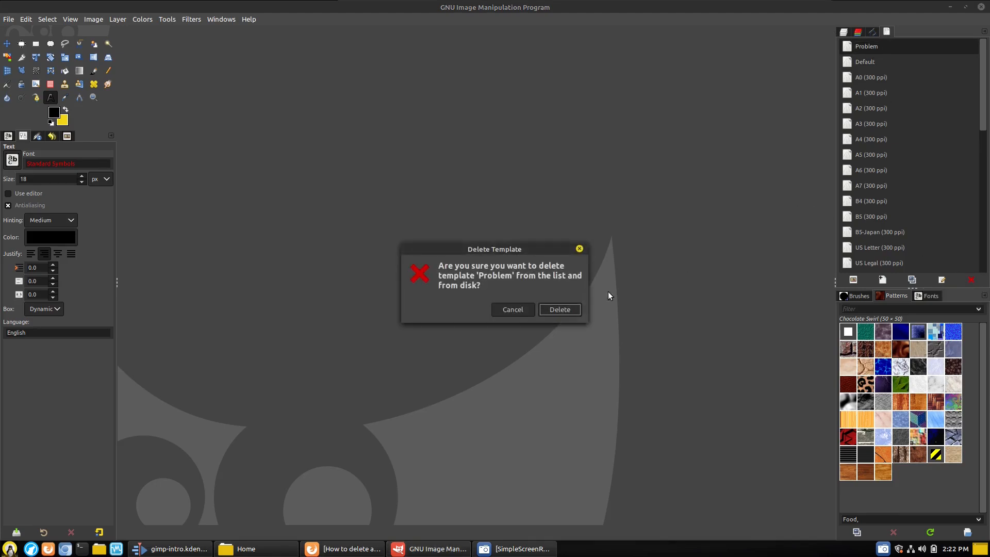
{"action": "left_click", "coordinate": [560, 309]}
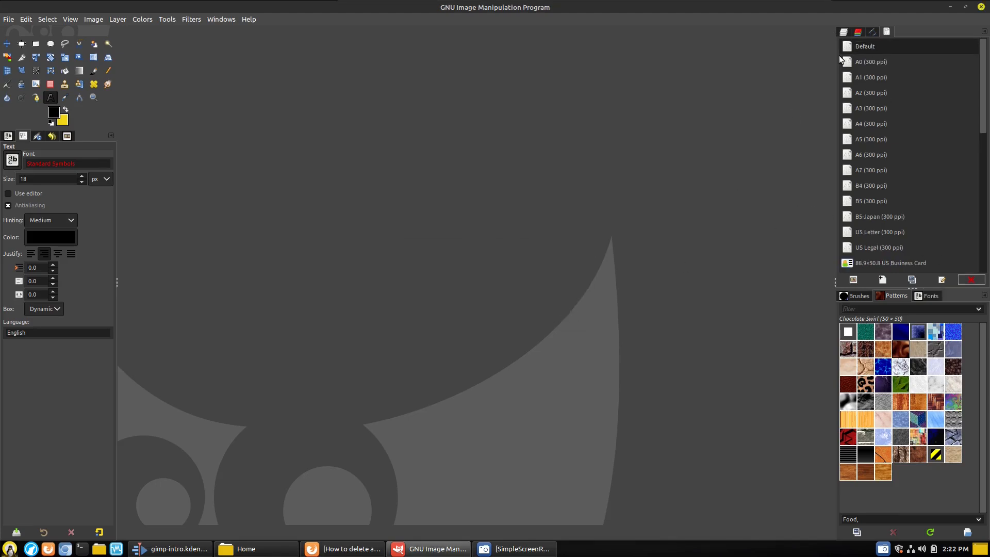
Create a new image with the Default template chosen in the new image dialog, and close that image.
{"action": "left_click", "coordinate": [8, 19]}
{"action": "left_click", "coordinate": [15, 29]}
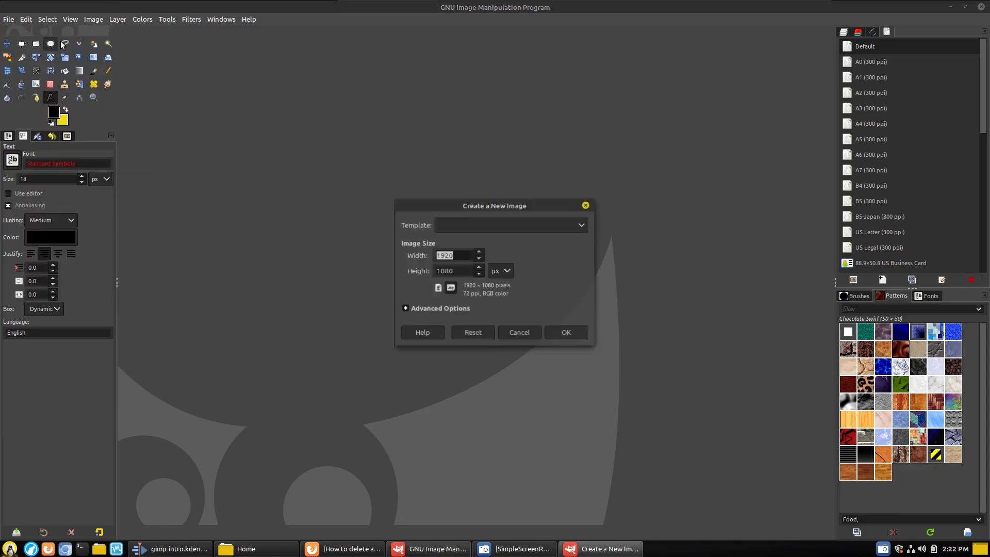
{"action": "left_click", "coordinate": [465, 225]}
{"action": "left_click", "coordinate": [465, 222]}
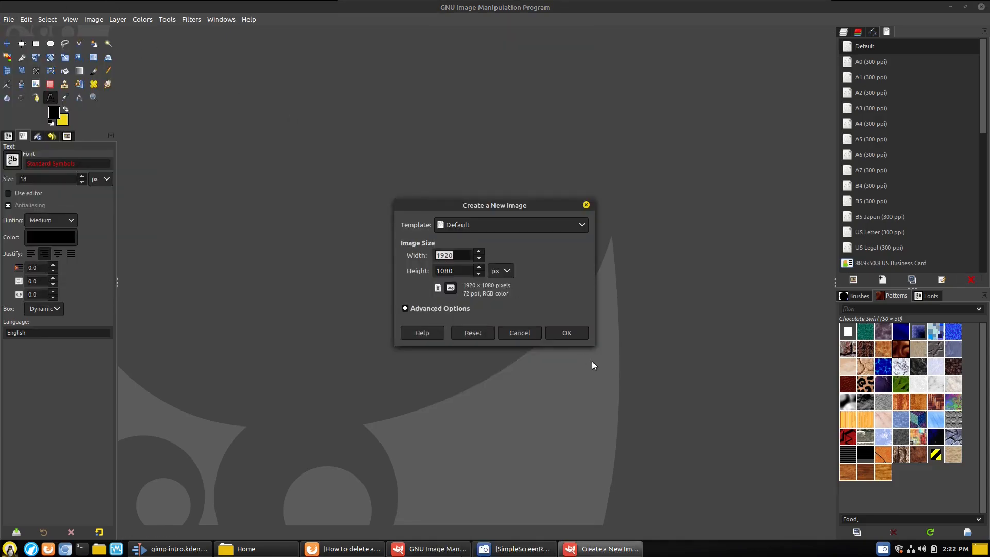
{"action": "left_click", "coordinate": [575, 333]}
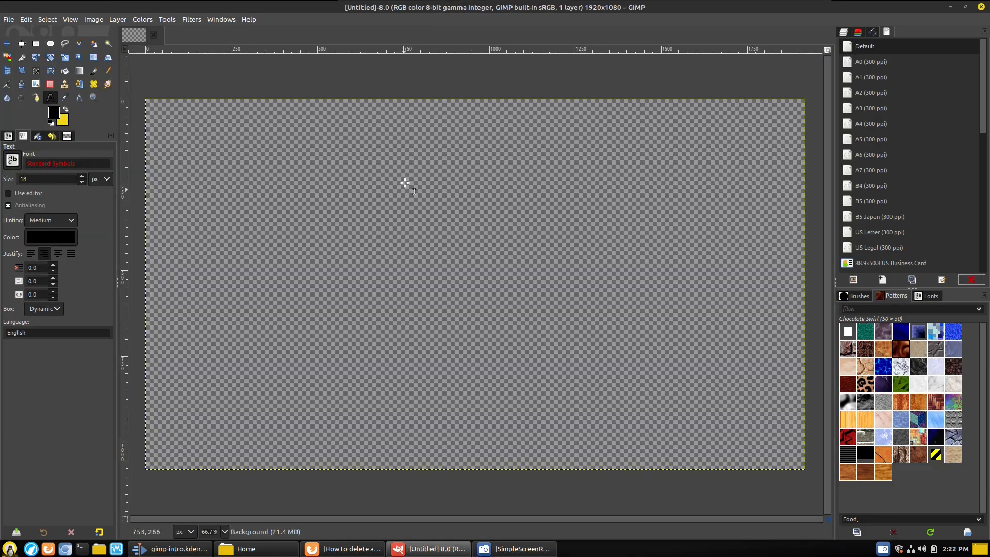
{"action": "left_click", "coordinate": [155, 34]}
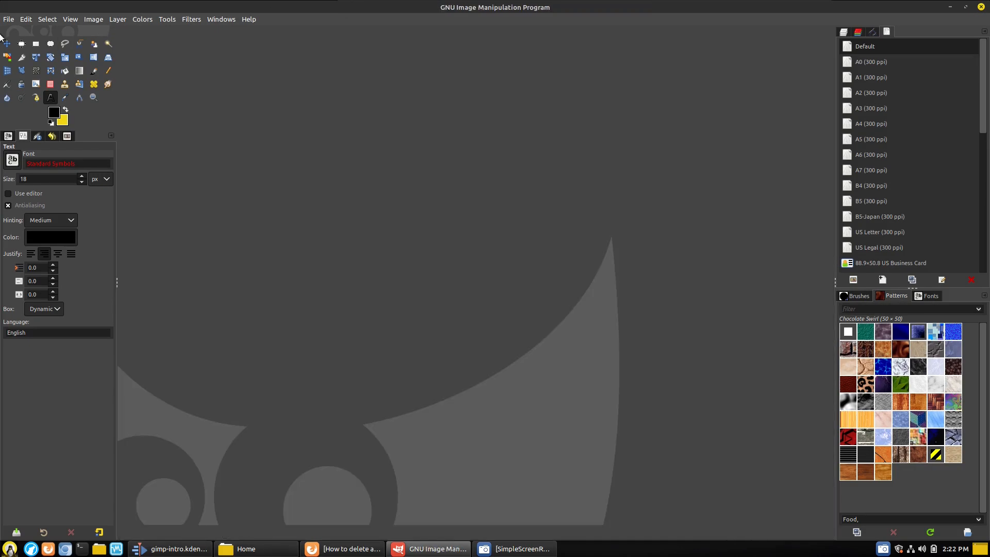
Examine the Default template's advanced options in the new image dialog, and cancel without creating an image.
{"action": "left_click", "coordinate": [9, 20]}
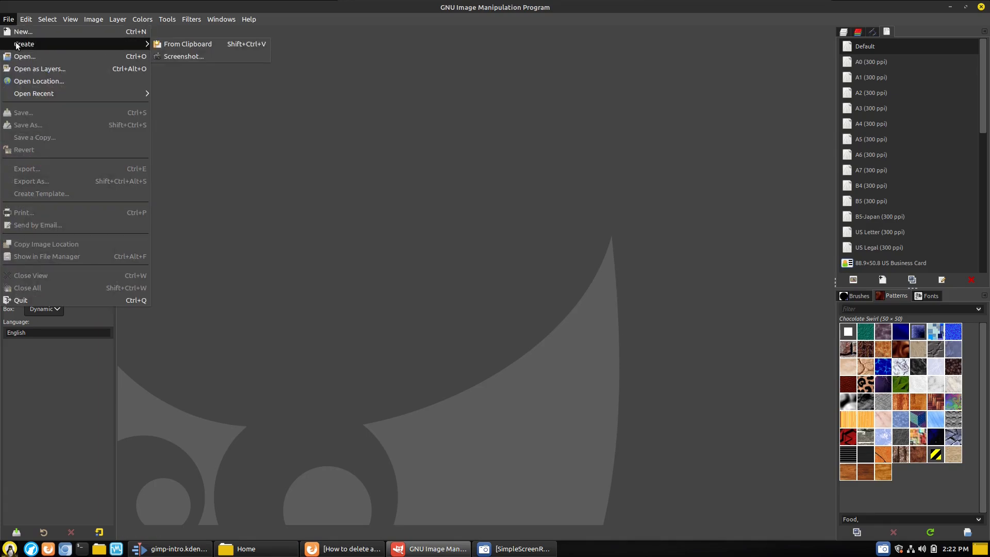
{"action": "left_click", "coordinate": [23, 31]}
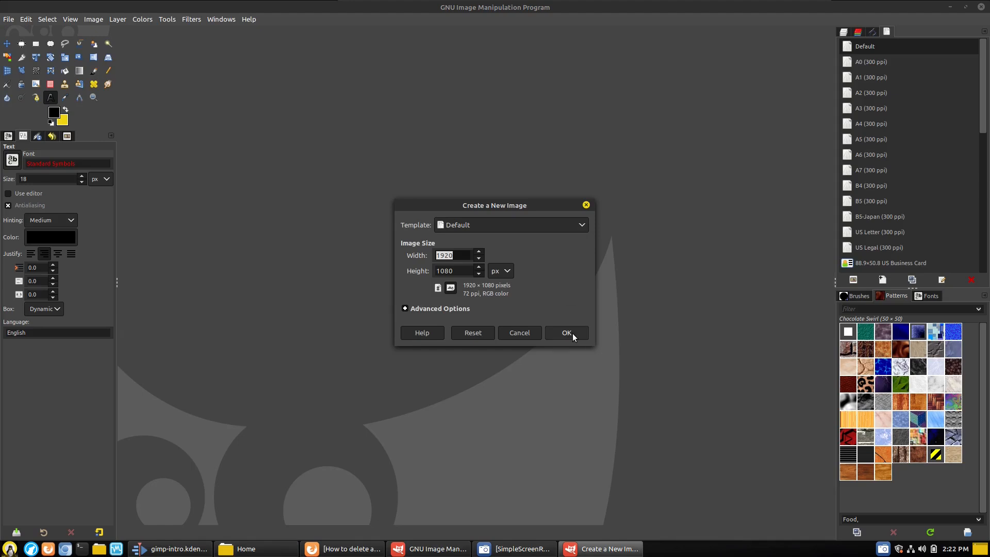
{"action": "left_click", "coordinate": [405, 308]}
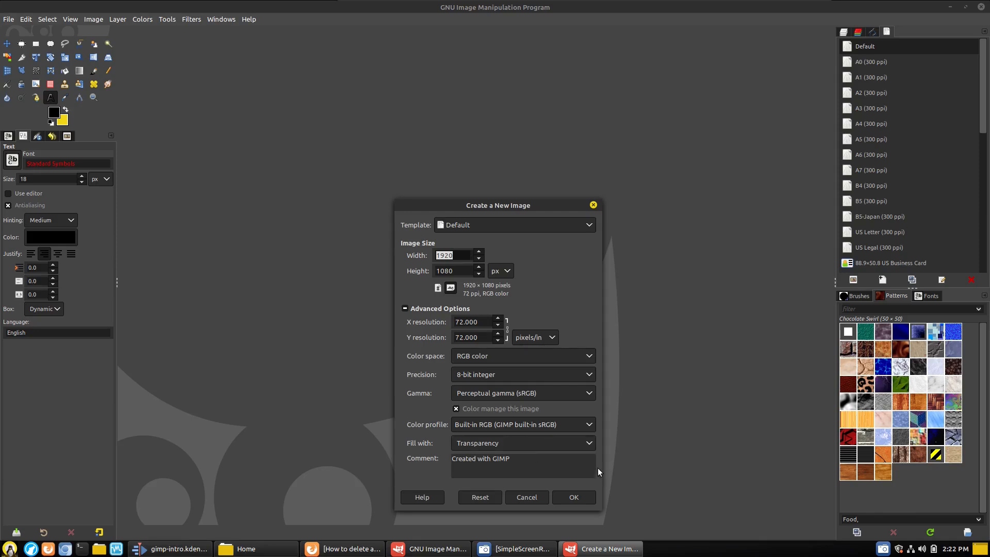
{"action": "left_click", "coordinate": [527, 497]}
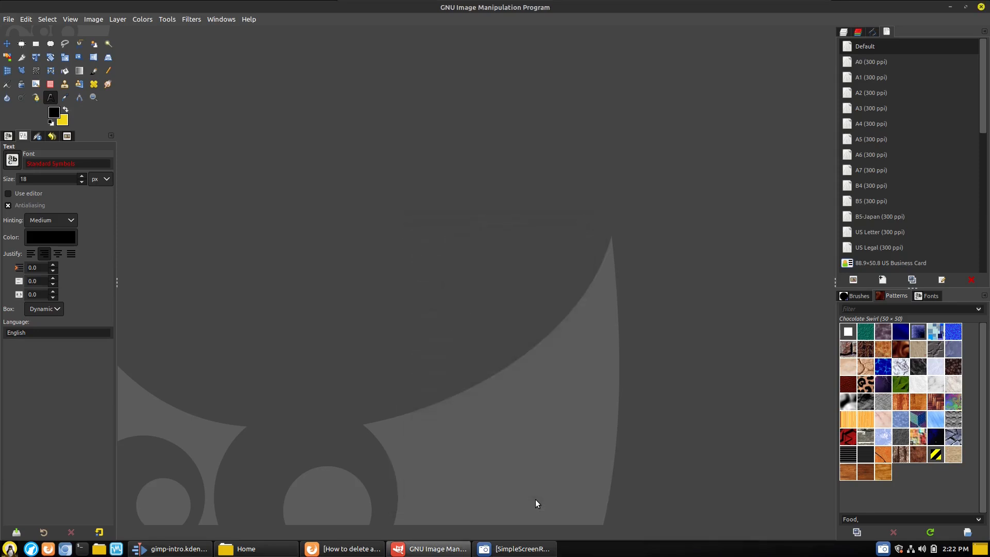
Create test images from the Default, A2 (300 ppi) and A3 (300 ppi) templates, and close all three images.
{"action": "double_click", "coordinate": [850, 45]}
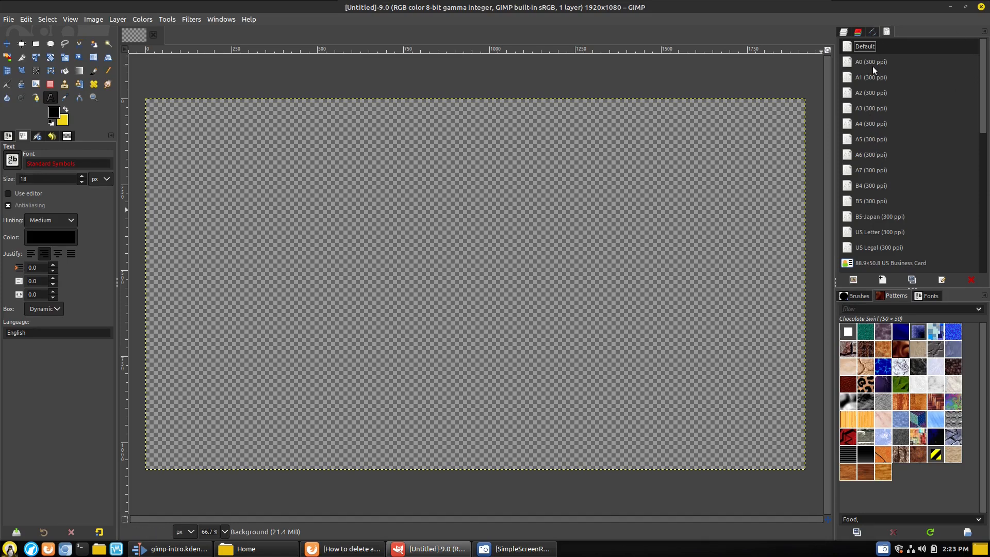
{"action": "double_click", "coordinate": [851, 95]}
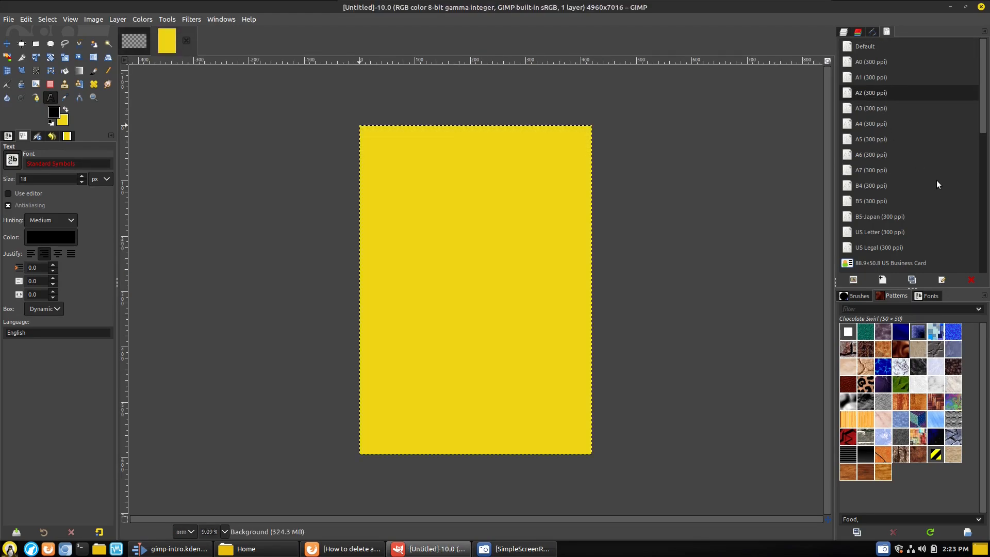
{"action": "double_click", "coordinate": [849, 109]}
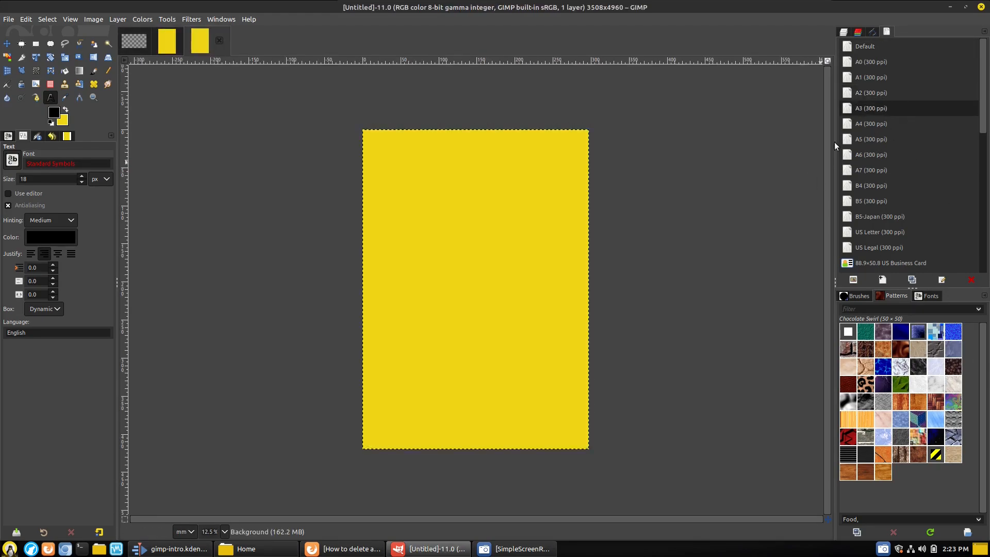
{"action": "left_click", "coordinate": [219, 40]}
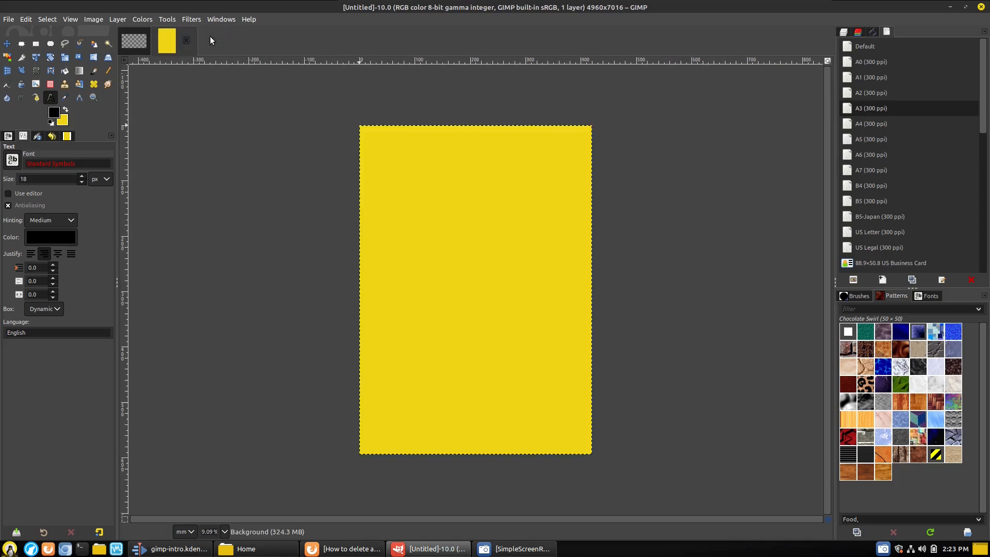
{"action": "left_click", "coordinate": [186, 40]}
{"action": "left_click", "coordinate": [154, 37]}
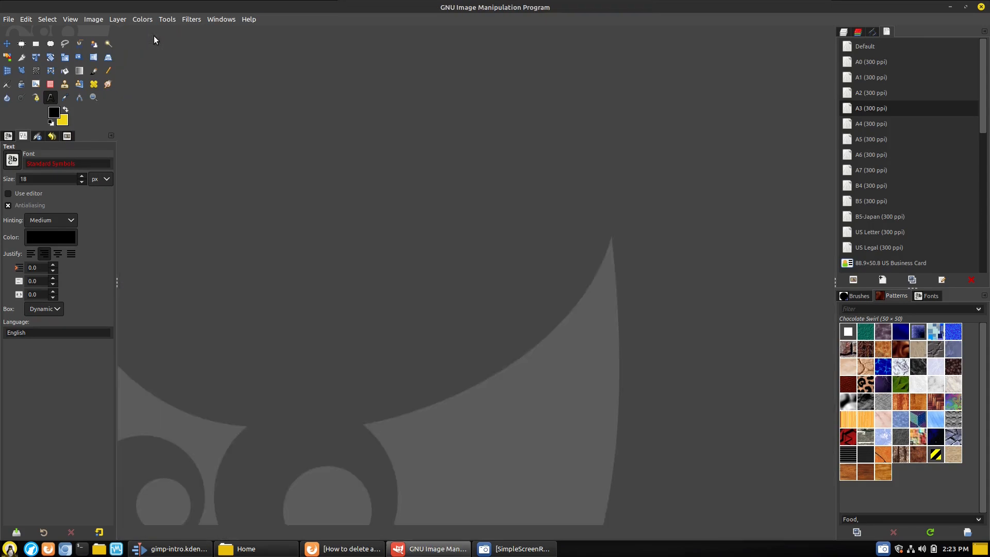